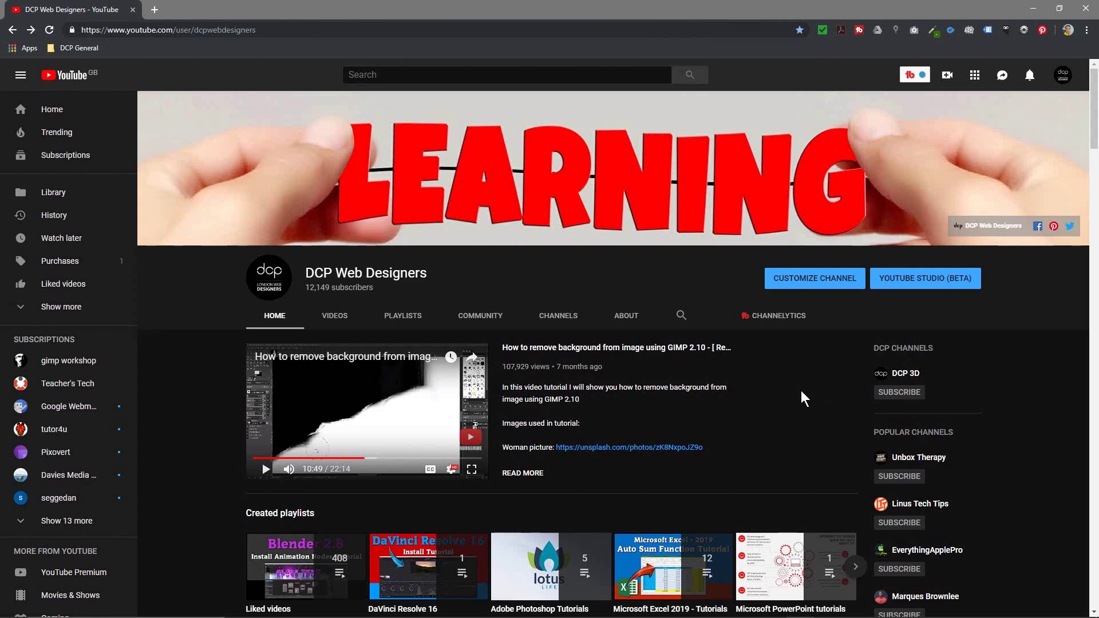
- Open the channel's Playlists tab and browse the grid of created playlists
{"action": "left_click", "coordinate": [406, 317]}
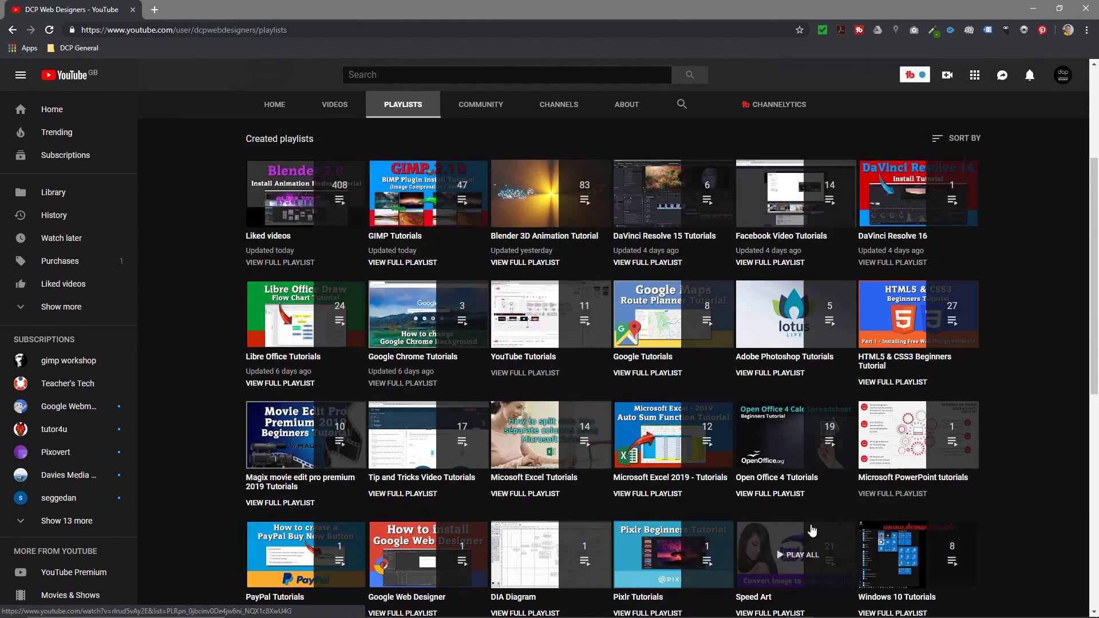
{"action": "scroll", "coordinate": [652, 505], "scroll_direction": "down", "scroll_amount": 9}
{"action": "scroll", "coordinate": [633, 373], "scroll_direction": "up", "scroll_amount": 9}
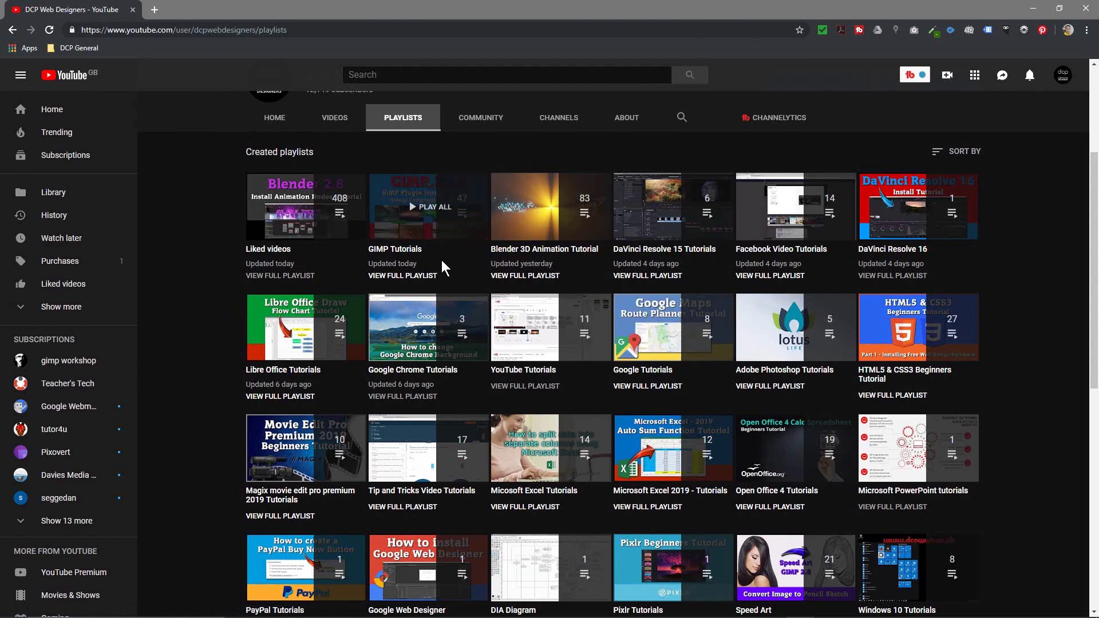
{"action": "scroll", "coordinate": [441, 260], "scroll_direction": "up", "scroll_amount": 3}
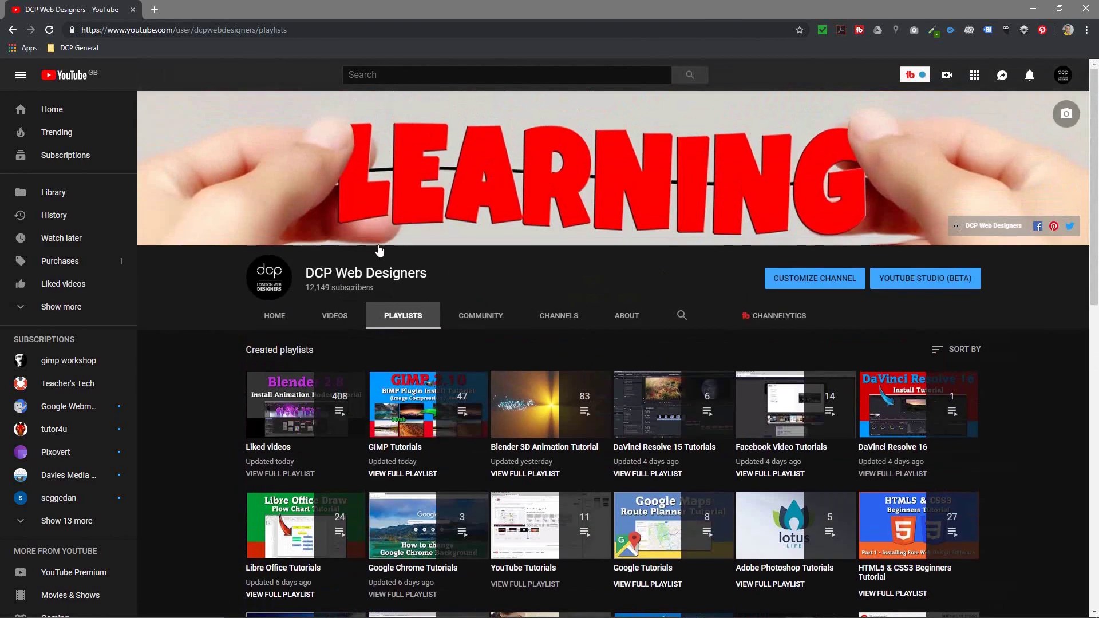
- Return to the channel Home tab, pause the featured GIMP video at 10:29, and browse the sections
{"action": "left_click", "coordinate": [276, 316]}
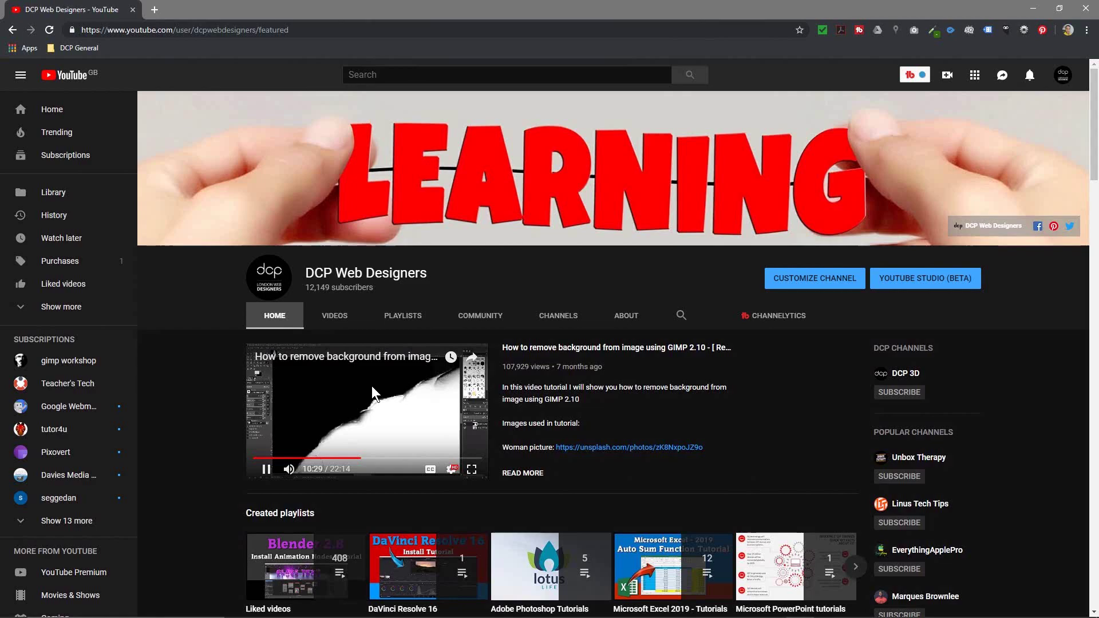
{"action": "left_click", "coordinate": [427, 387]}
{"action": "scroll", "coordinate": [448, 444], "scroll_direction": "down", "scroll_amount": 7}
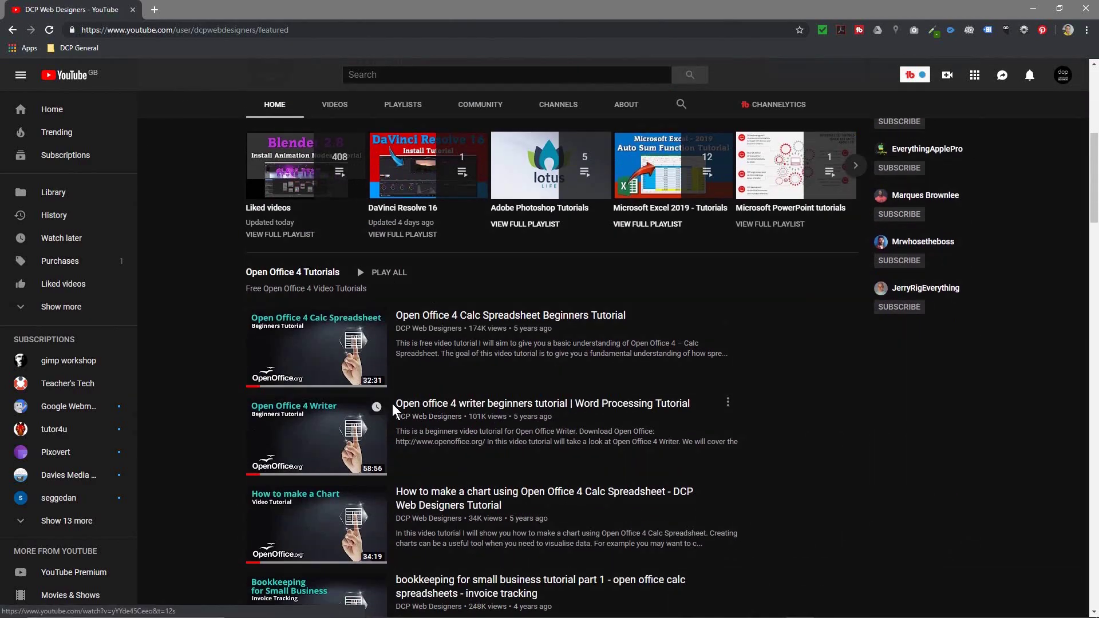
{"action": "scroll", "coordinate": [394, 401], "scroll_direction": "down", "scroll_amount": 13}
{"action": "scroll", "coordinate": [394, 396], "scroll_direction": "down", "scroll_amount": 20}
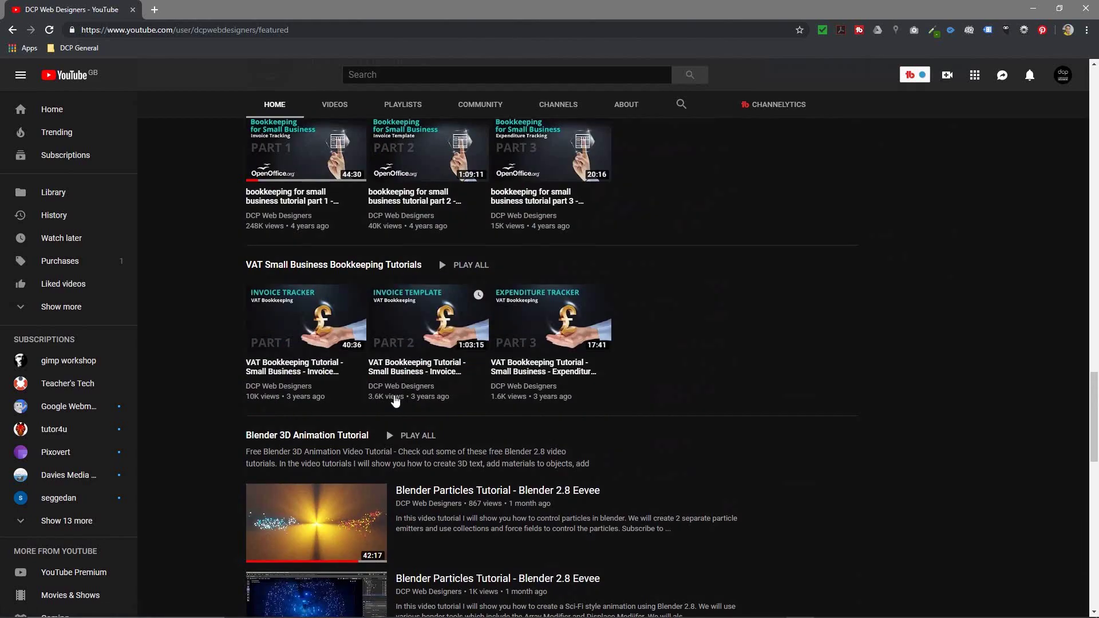
{"action": "scroll", "coordinate": [393, 395], "scroll_direction": "up", "scroll_amount": 20}
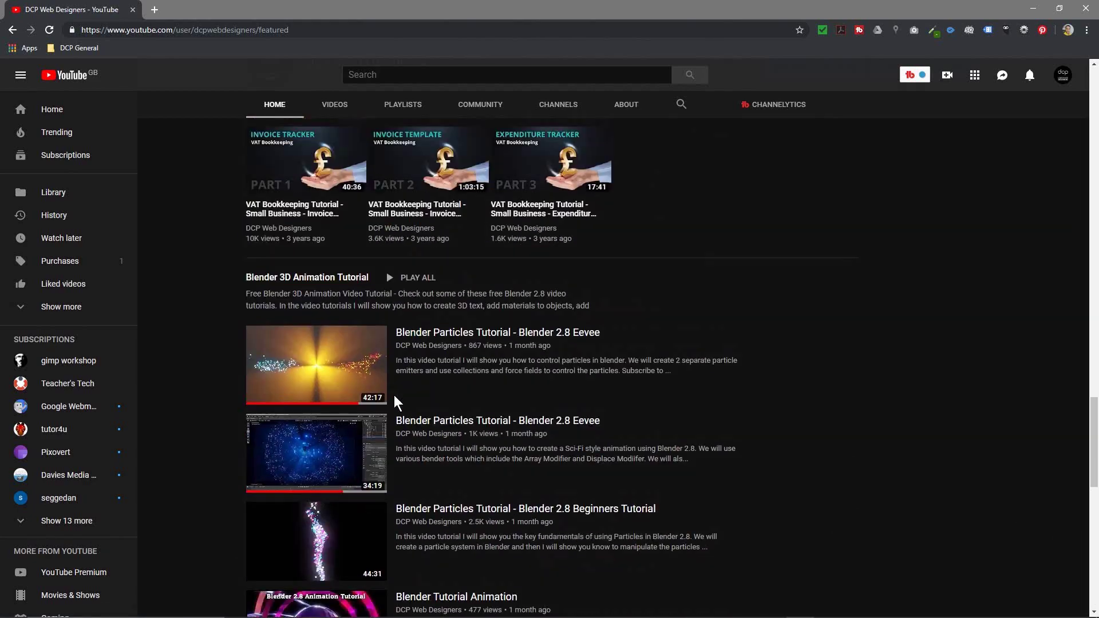
{"action": "scroll", "coordinate": [396, 400], "scroll_direction": "up", "scroll_amount": 12}
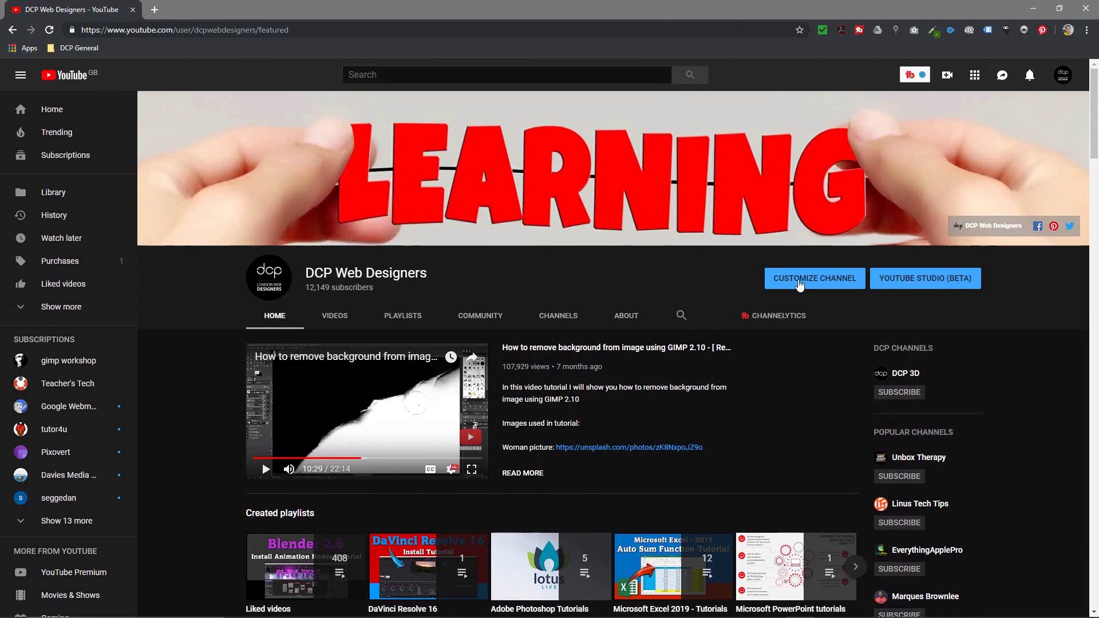
- Glance at the account menu, then open the classic channel customisation view
{"action": "left_click", "coordinate": [1061, 76]}
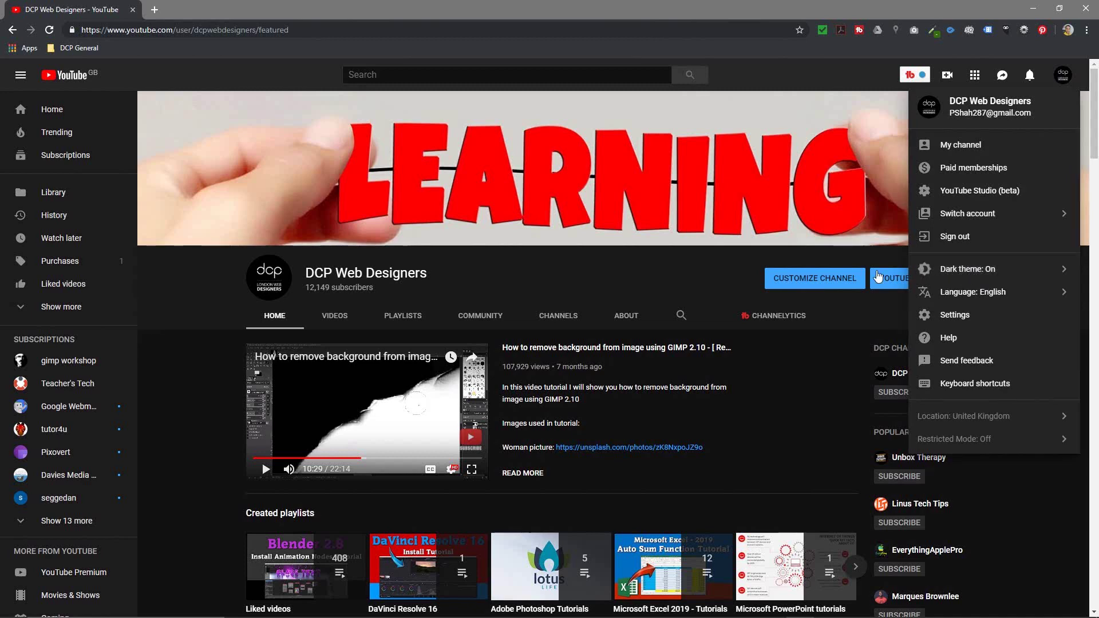
{"action": "left_click", "coordinate": [687, 273]}
{"action": "left_click", "coordinate": [815, 286]}
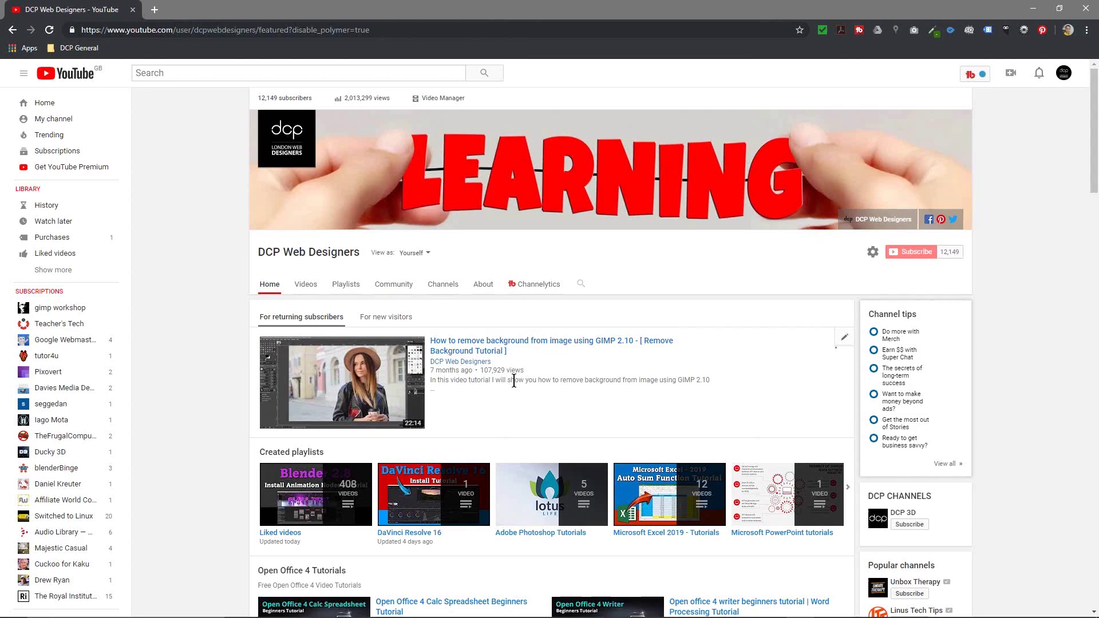
{"action": "scroll", "coordinate": [530, 361], "scroll_direction": "down", "scroll_amount": 20}
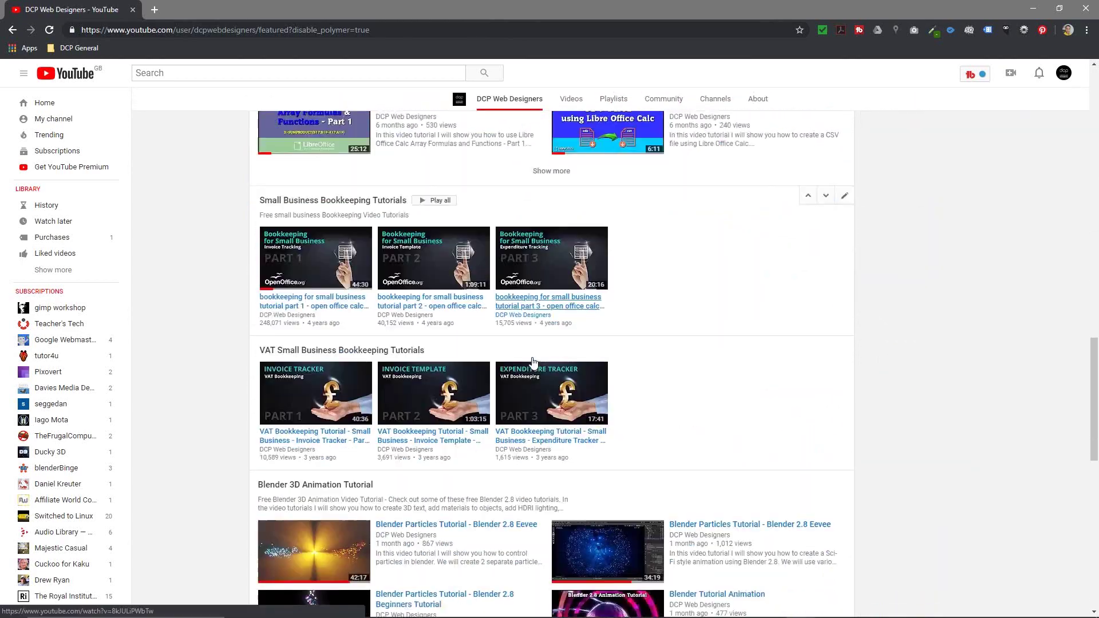
{"action": "scroll", "coordinate": [531, 358], "scroll_direction": "up", "scroll_amount": 20}
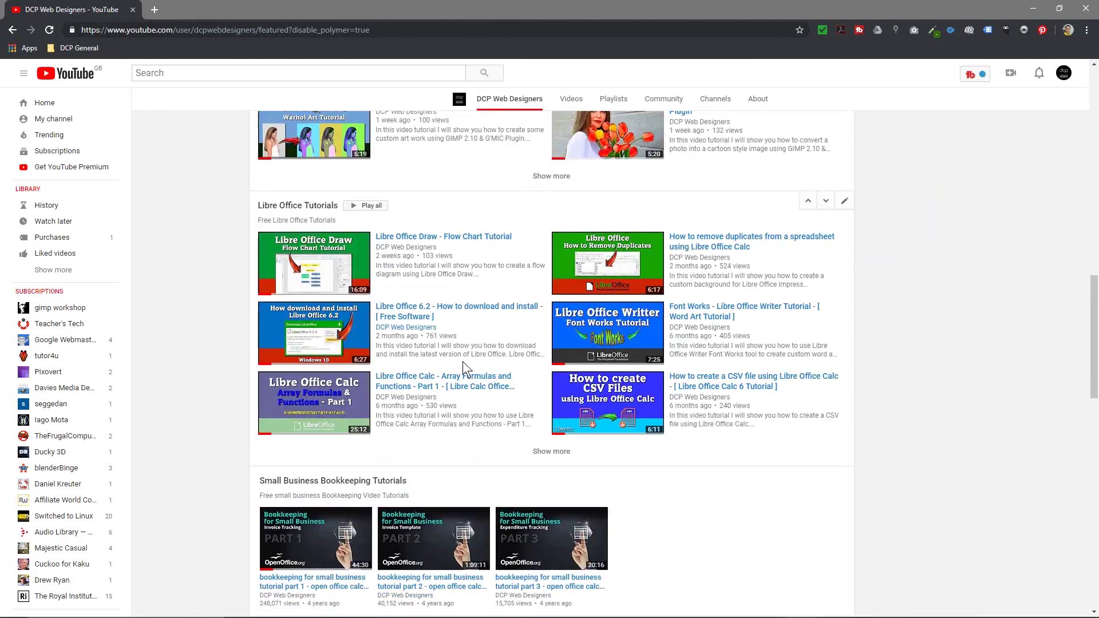
{"action": "scroll", "coordinate": [462, 368], "scroll_direction": "up", "scroll_amount": 7}
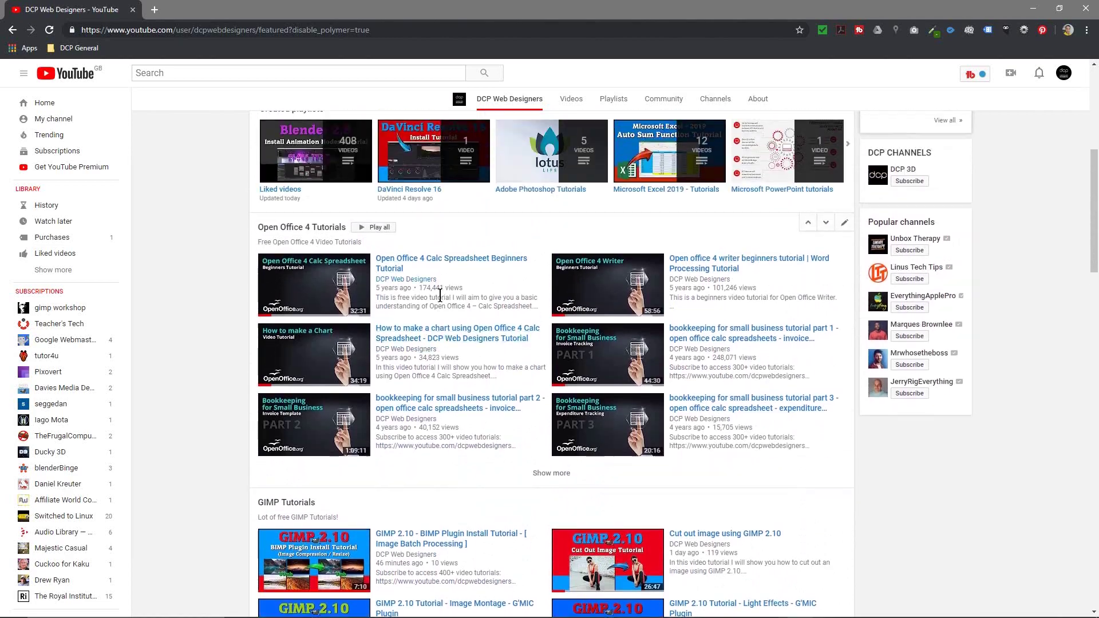
{"action": "scroll", "coordinate": [446, 343], "scroll_direction": "down", "scroll_amount": 5}
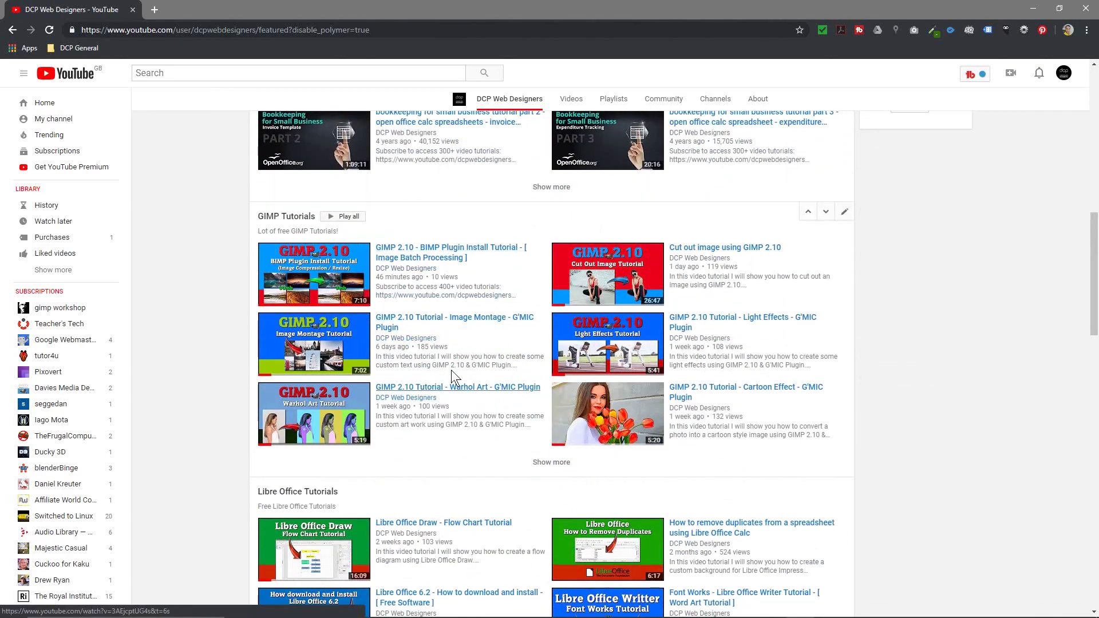
{"action": "scroll", "coordinate": [447, 275], "scroll_direction": "down", "scroll_amount": 6}
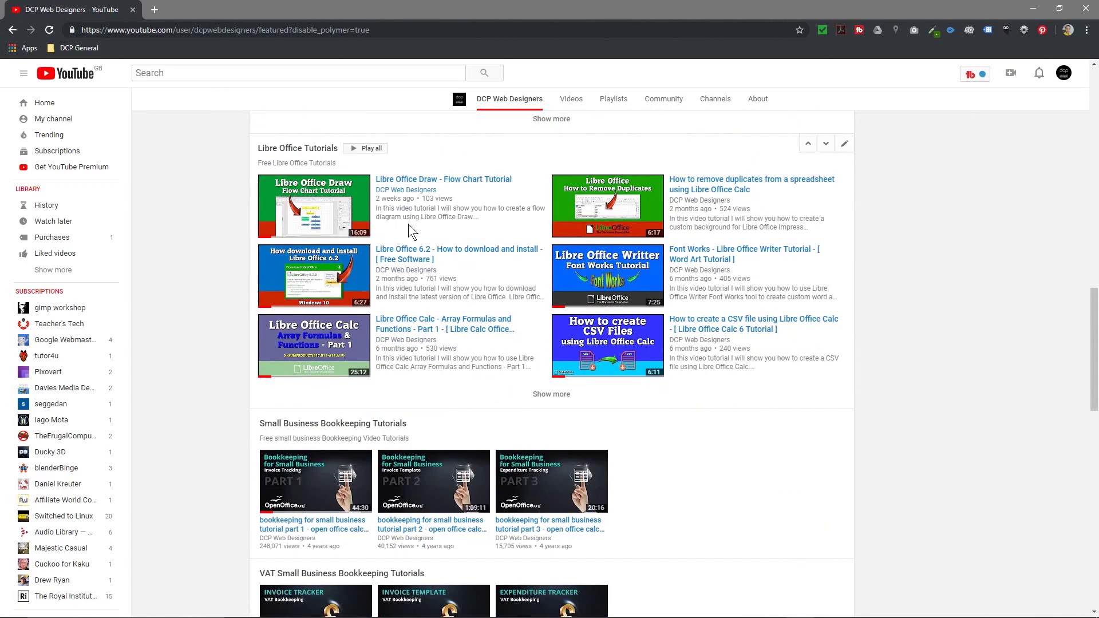
{"action": "scroll", "coordinate": [425, 262], "scroll_direction": "down", "scroll_amount": 5}
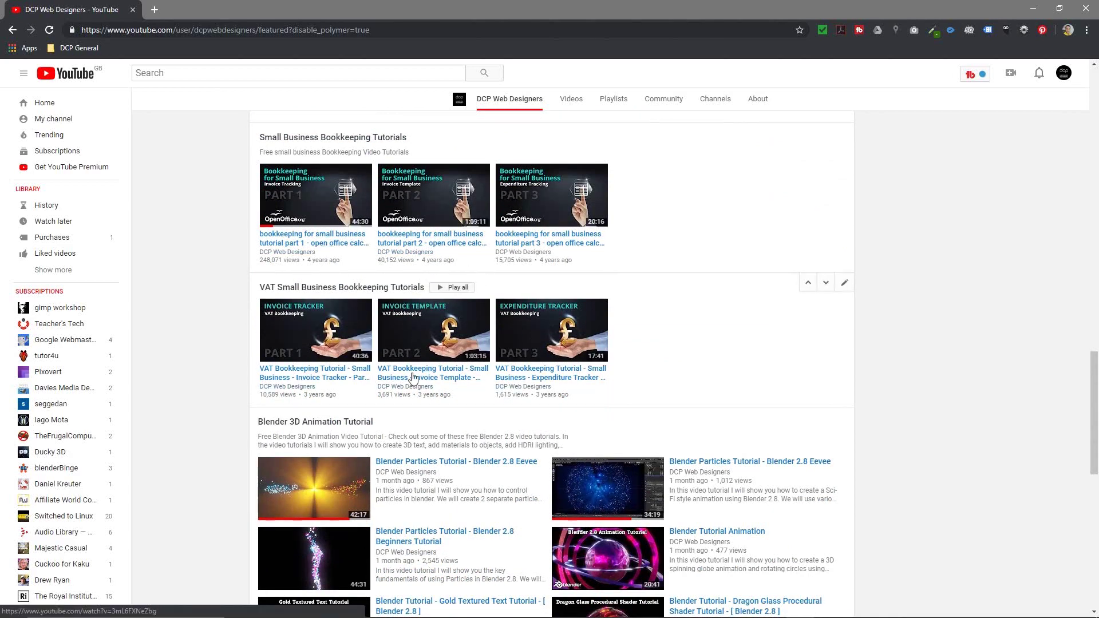
{"action": "scroll", "coordinate": [479, 351], "scroll_direction": "down", "scroll_amount": 4}
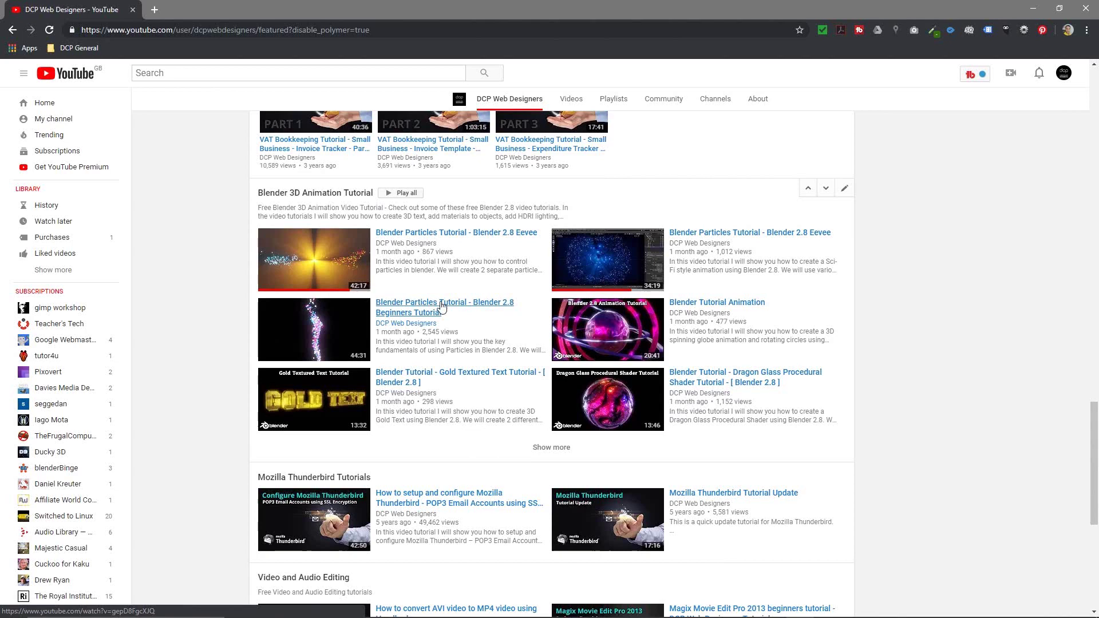
{"action": "scroll", "coordinate": [395, 309], "scroll_direction": "down", "scroll_amount": 4}
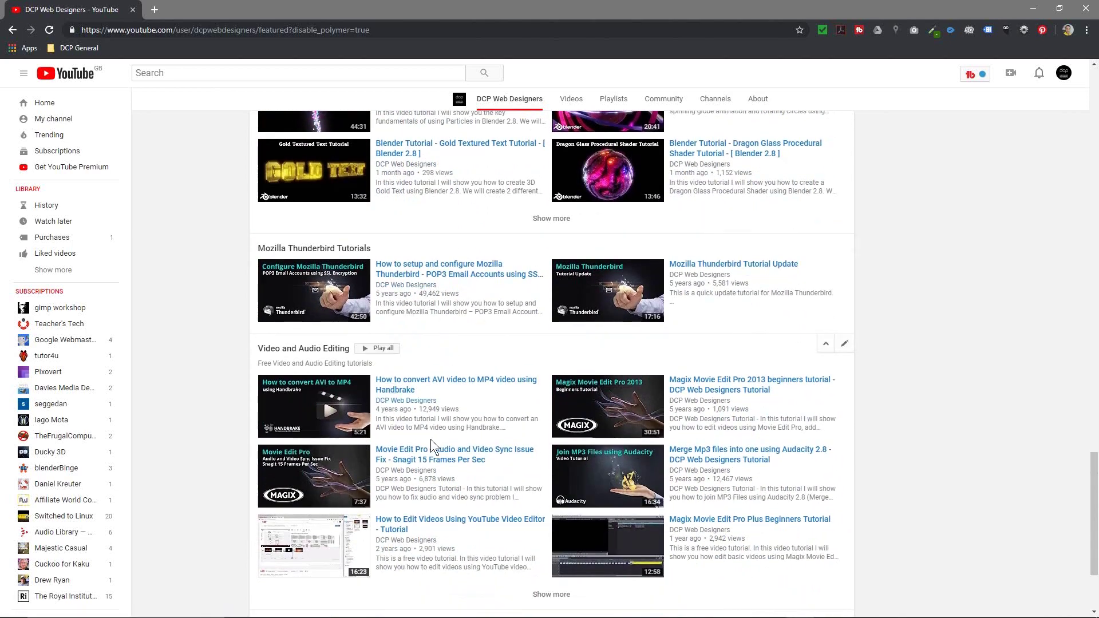
{"action": "scroll", "coordinate": [394, 297], "scroll_direction": "down", "scroll_amount": 3}
{"action": "scroll", "coordinate": [475, 332], "scroll_direction": "up", "scroll_amount": 5}
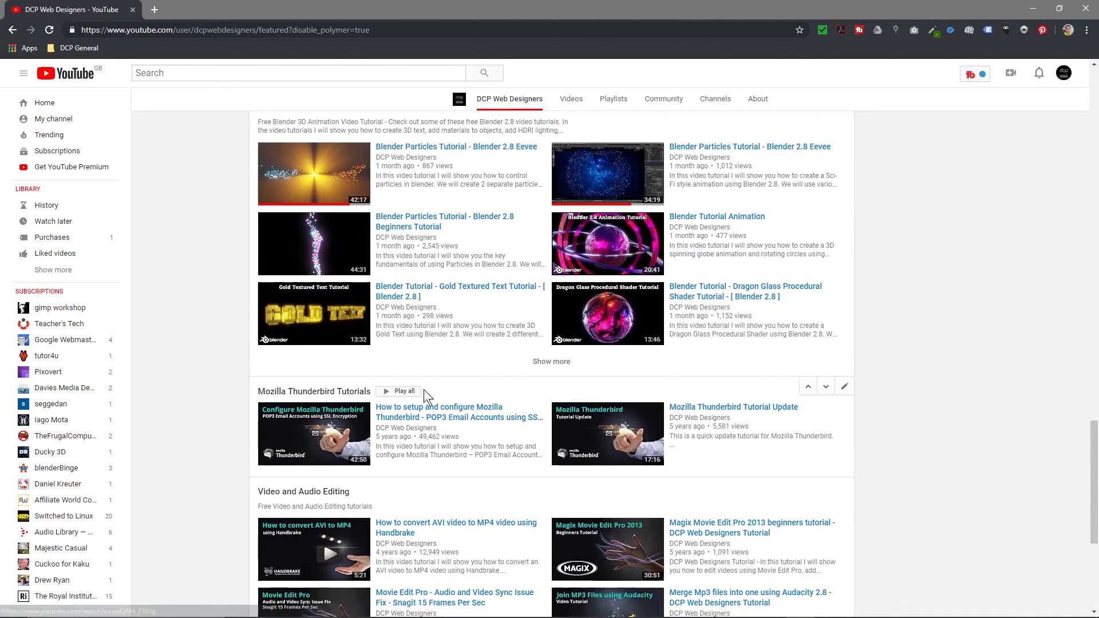
{"action": "scroll", "coordinate": [400, 400], "scroll_direction": "up", "scroll_amount": 1}
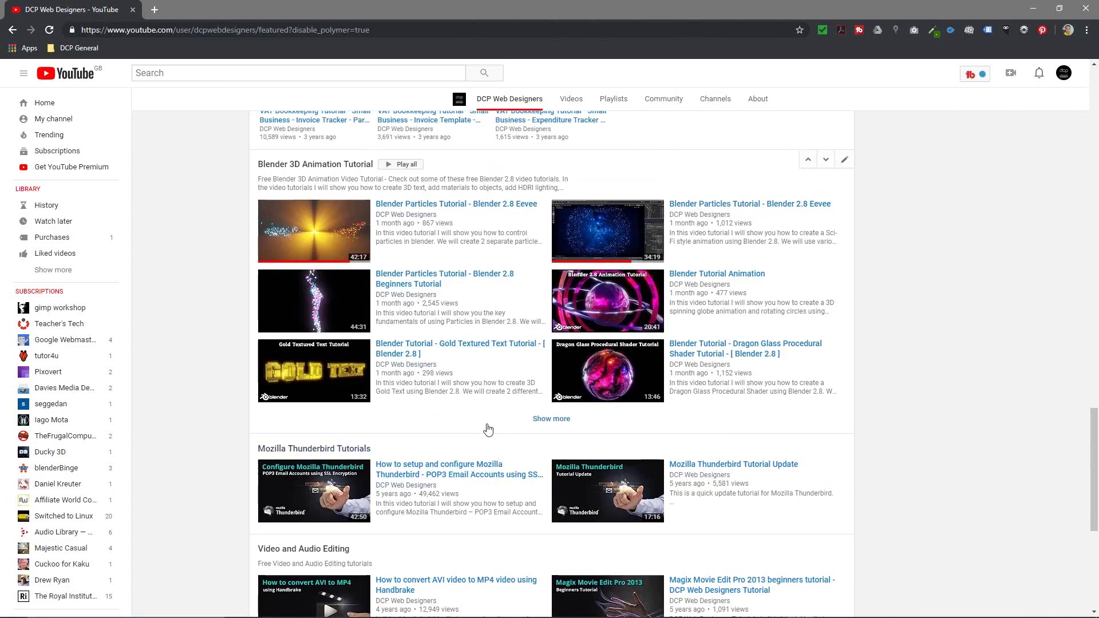
{"action": "scroll", "coordinate": [486, 418], "scroll_direction": "up", "scroll_amount": 5}
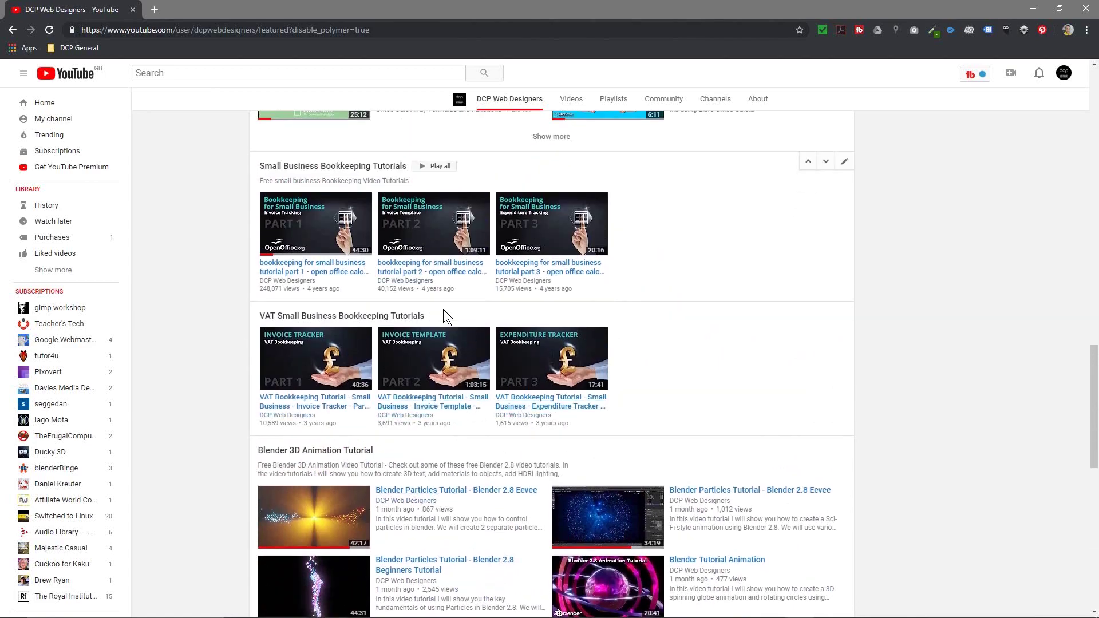
{"action": "scroll", "coordinate": [445, 316], "scroll_direction": "up", "scroll_amount": 7}
{"action": "scroll", "coordinate": [412, 341], "scroll_direction": "down", "scroll_amount": 5}
{"action": "scroll", "coordinate": [412, 341], "scroll_direction": "down", "scroll_amount": 1}
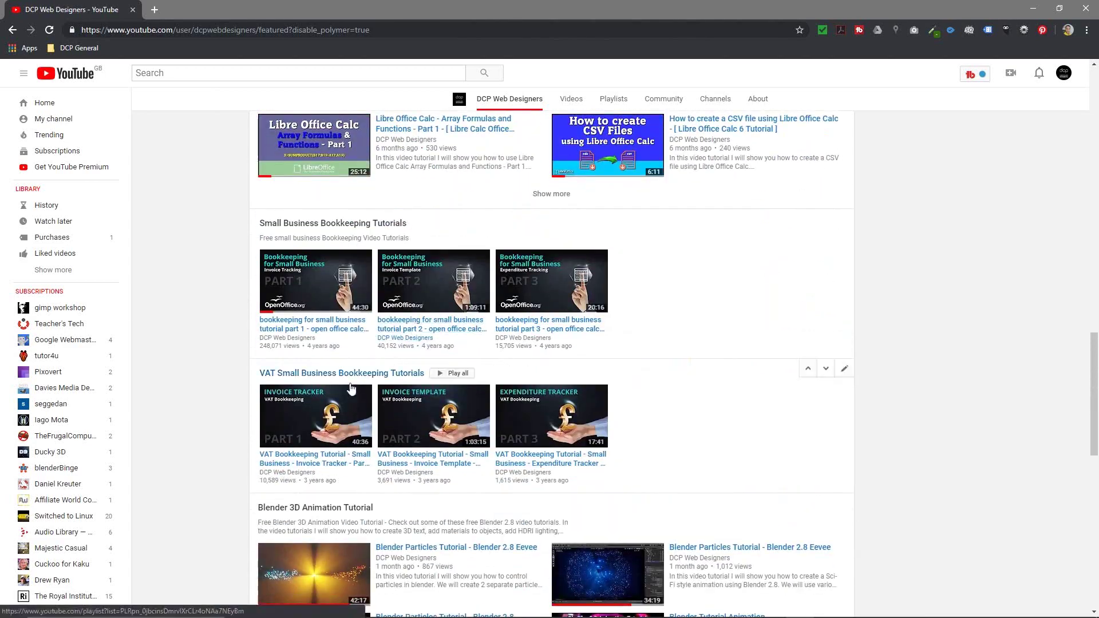
- Remove the VAT Small Business Bookkeeping Tutorials section and scroll to the end of the section list
{"action": "left_click", "coordinate": [845, 370]}
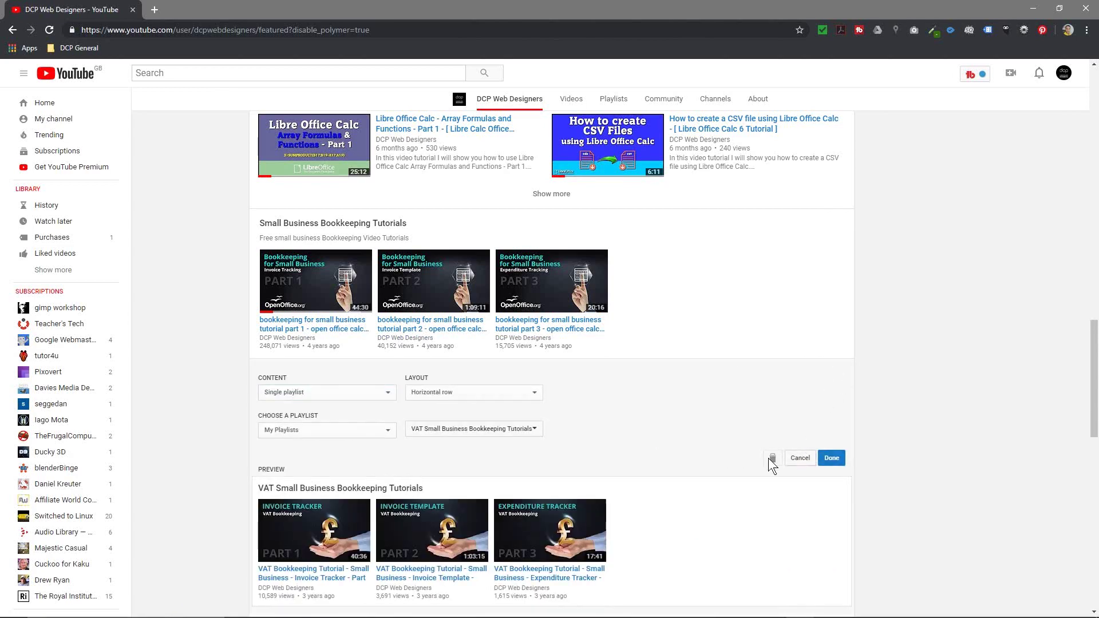
{"action": "left_click", "coordinate": [794, 459]}
{"action": "scroll", "coordinate": [504, 386], "scroll_direction": "down", "scroll_amount": 10}
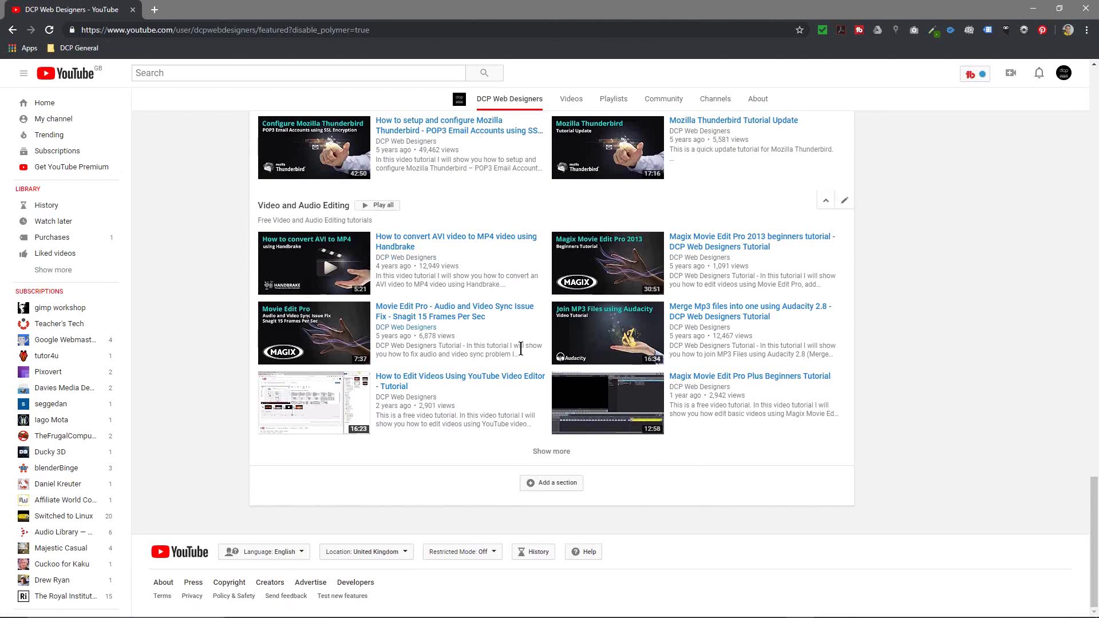
{"action": "scroll", "coordinate": [520, 350], "scroll_direction": "up", "scroll_amount": 13}
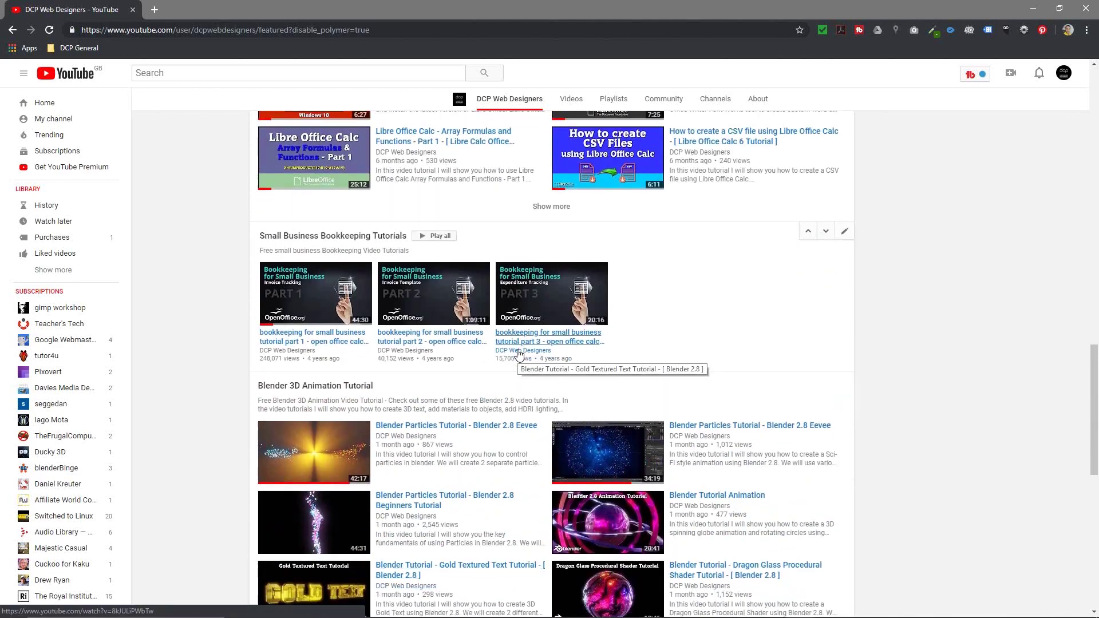
{"action": "scroll", "coordinate": [519, 354], "scroll_direction": "down", "scroll_amount": 5}
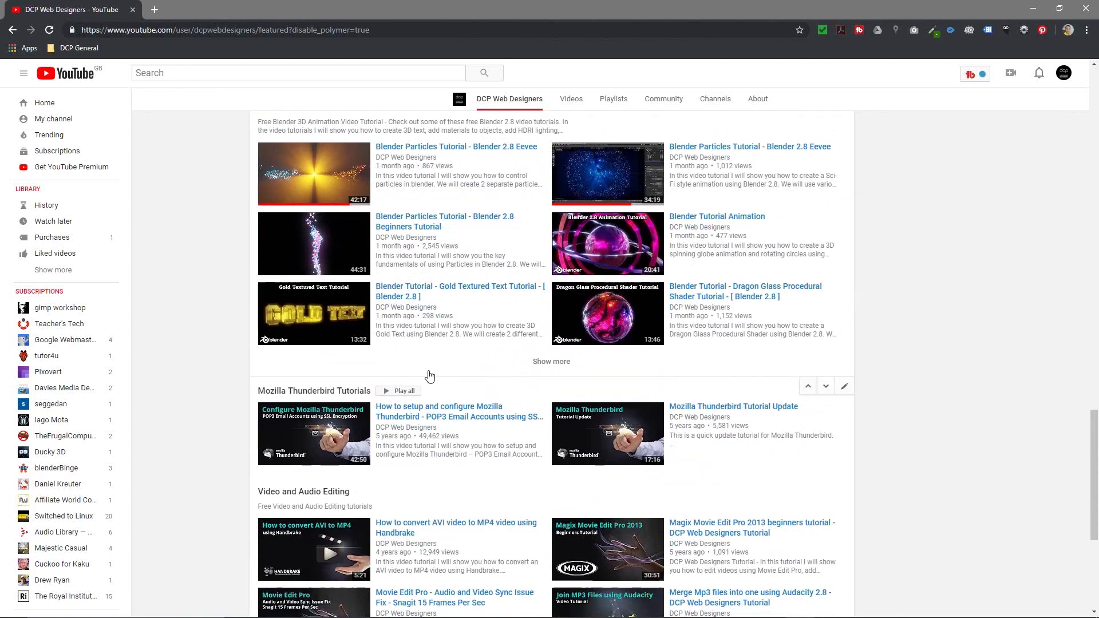
{"action": "scroll", "coordinate": [518, 413], "scroll_direction": "down", "scroll_amount": 5}
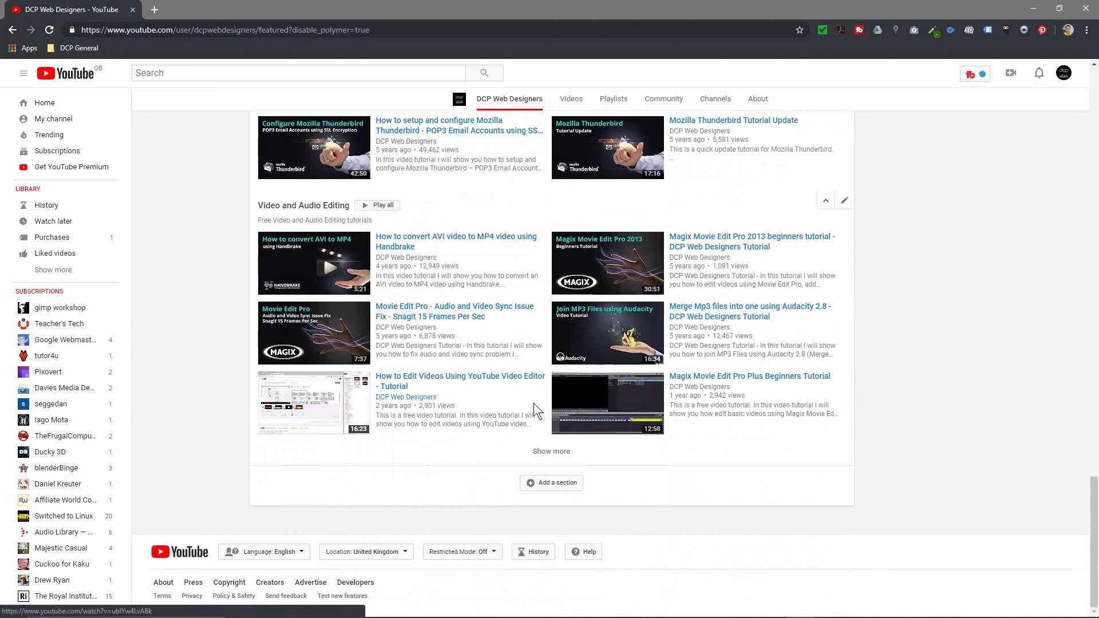
- Add a new section with Popular uploads content and a Vertical list layout
{"action": "left_click", "coordinate": [555, 484]}
{"action": "scroll", "coordinate": [424, 464], "scroll_direction": "down", "scroll_amount": 1}
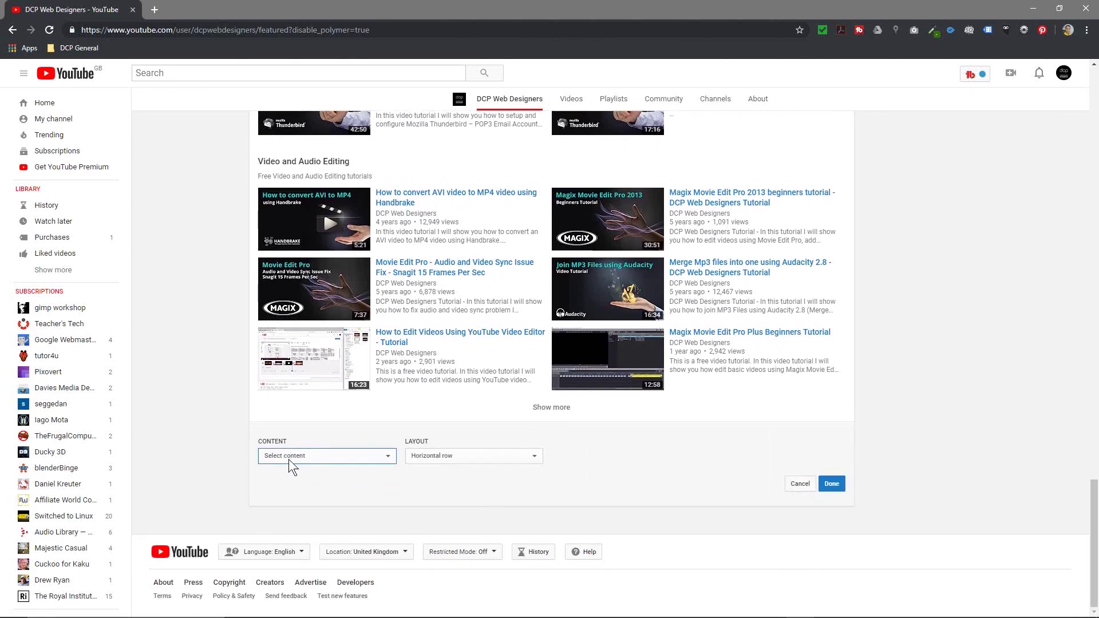
{"action": "left_click", "coordinate": [291, 459]}
{"action": "scroll", "coordinate": [335, 390], "scroll_direction": "down", "scroll_amount": 1}
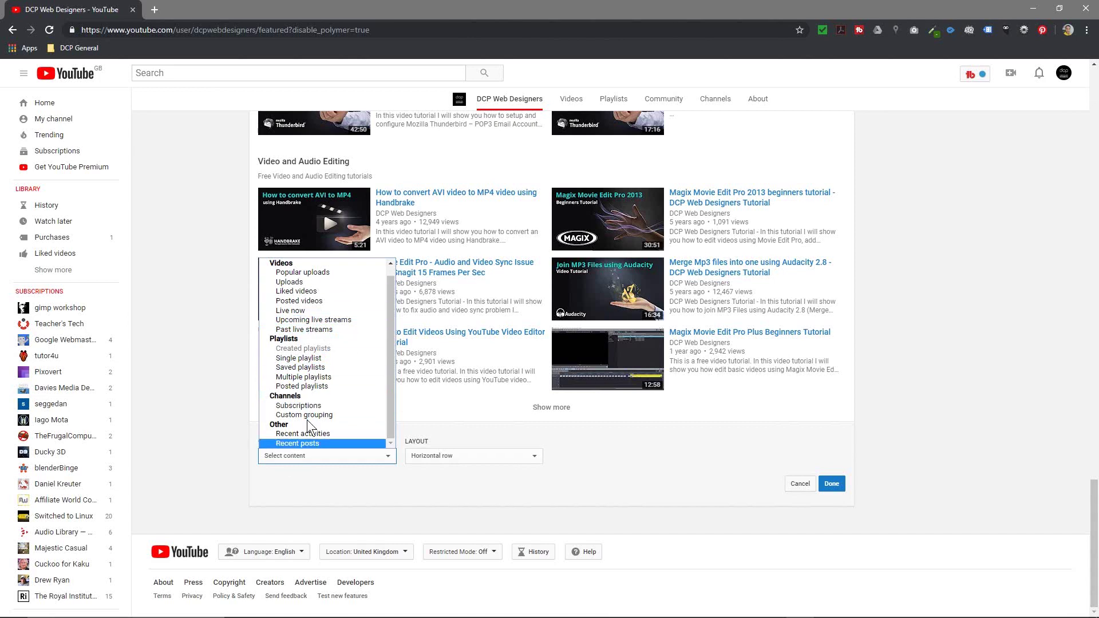
{"action": "left_click", "coordinate": [317, 274]}
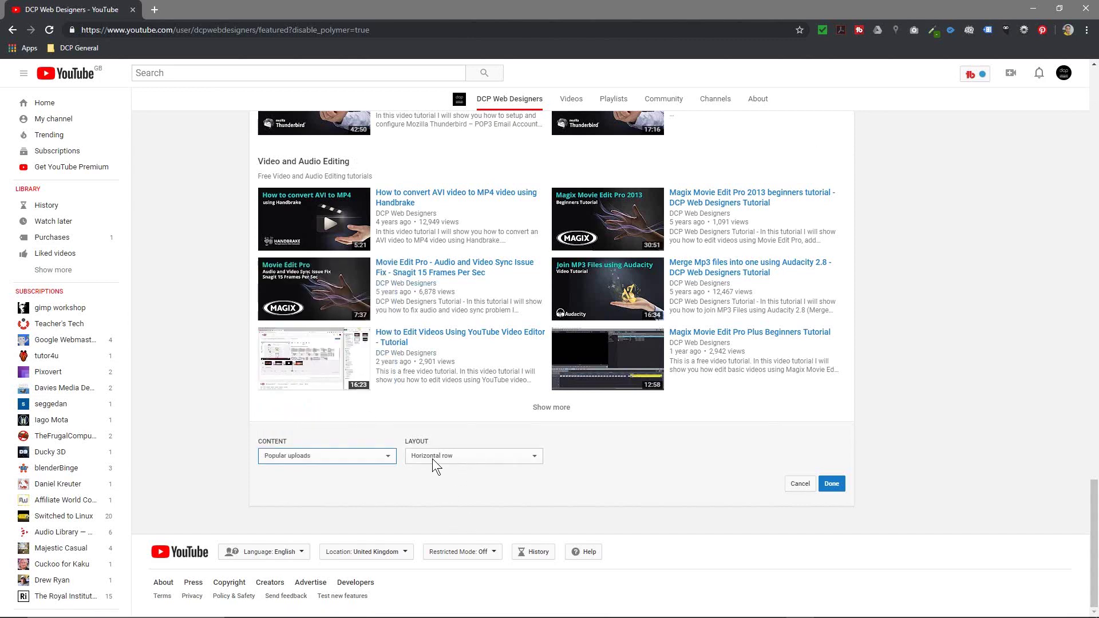
{"action": "scroll", "coordinate": [538, 453], "scroll_direction": "down", "scroll_amount": 3}
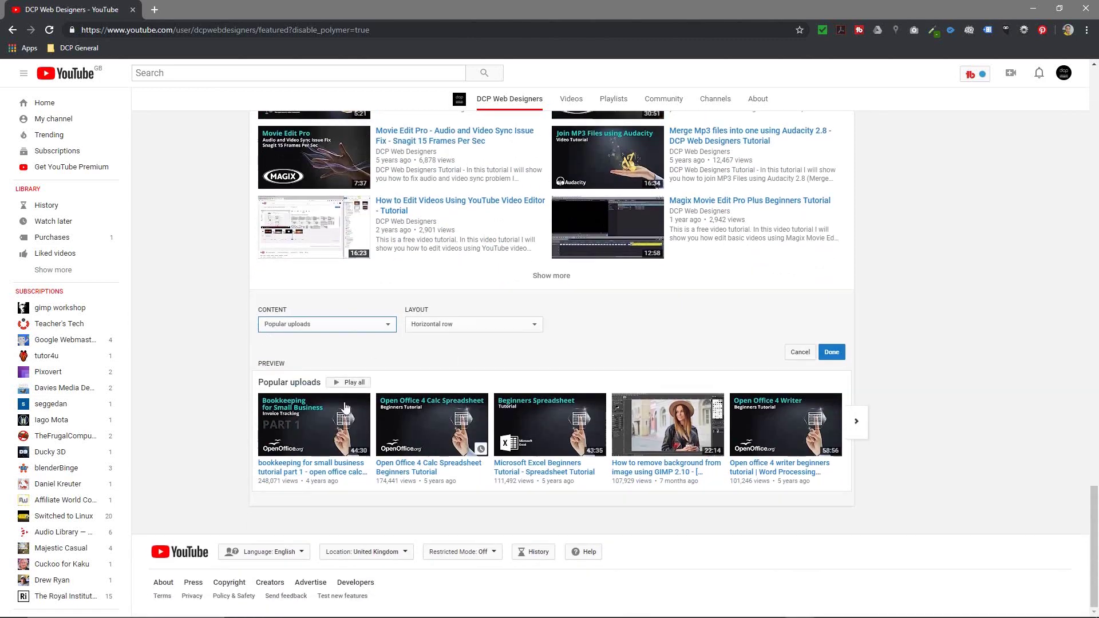
{"action": "left_click", "coordinate": [441, 324]}
{"action": "left_click", "coordinate": [453, 347]}
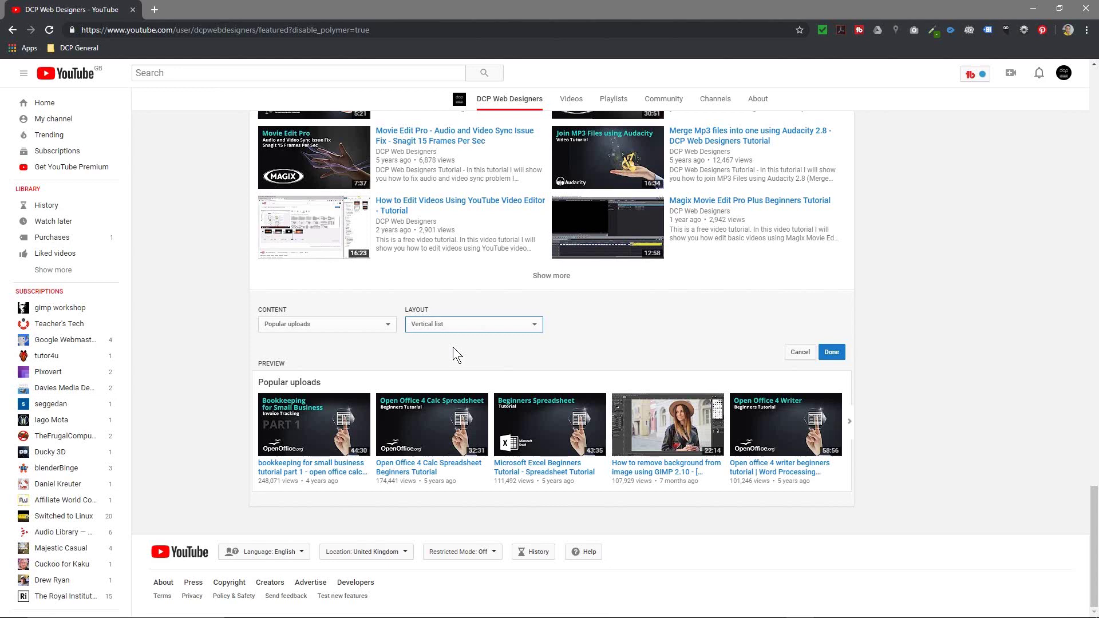
{"action": "scroll", "coordinate": [554, 455], "scroll_direction": "down", "scroll_amount": 3}
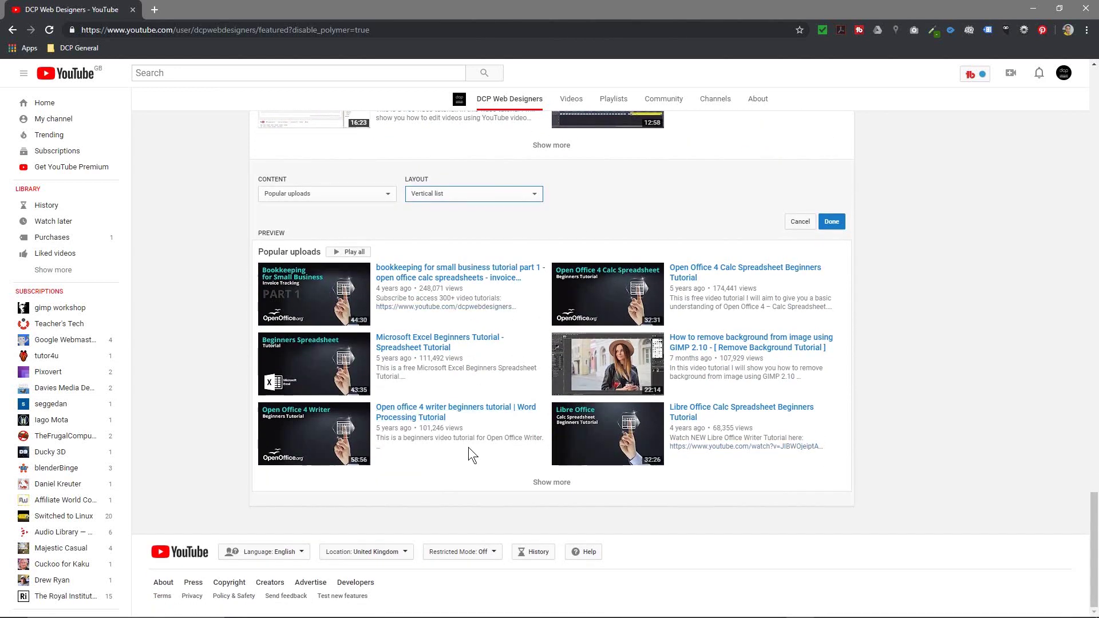
- Save Popular uploads and move it above Video and Audio Editing, Thunderbird, Blender and bookkeeping
{"action": "left_click", "coordinate": [831, 223]}
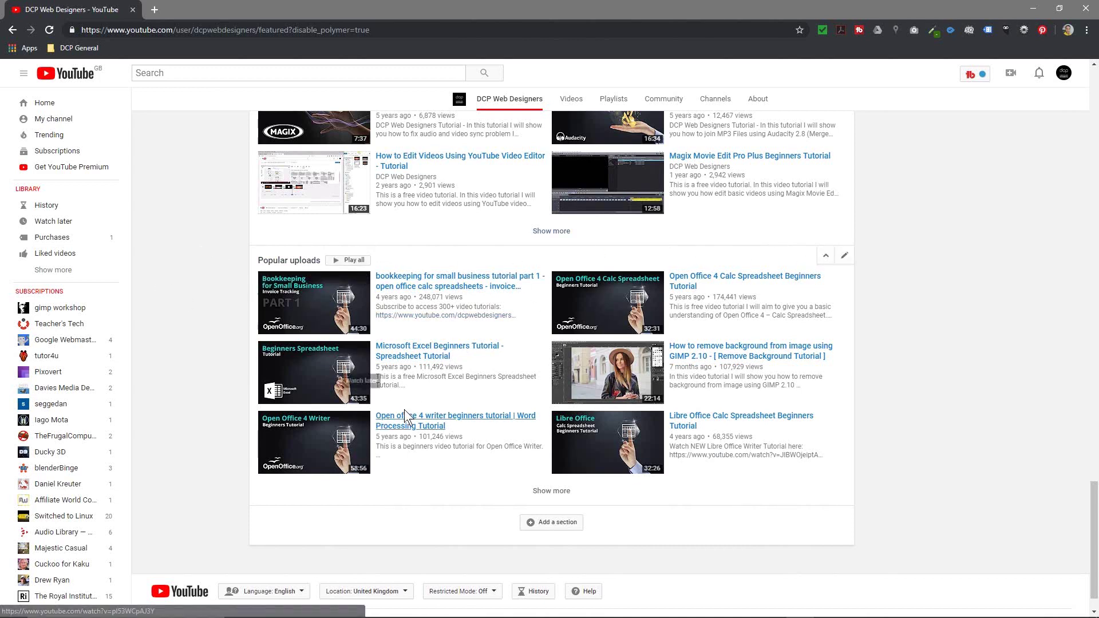
{"action": "left_click", "coordinate": [825, 256]}
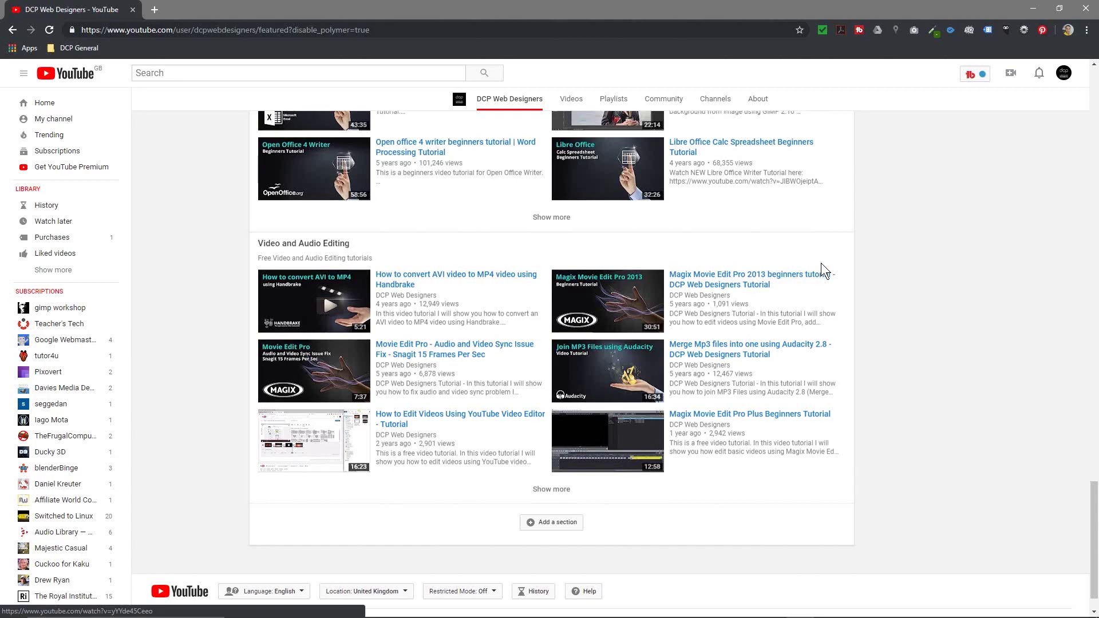
{"action": "left_click", "coordinate": [808, 210]}
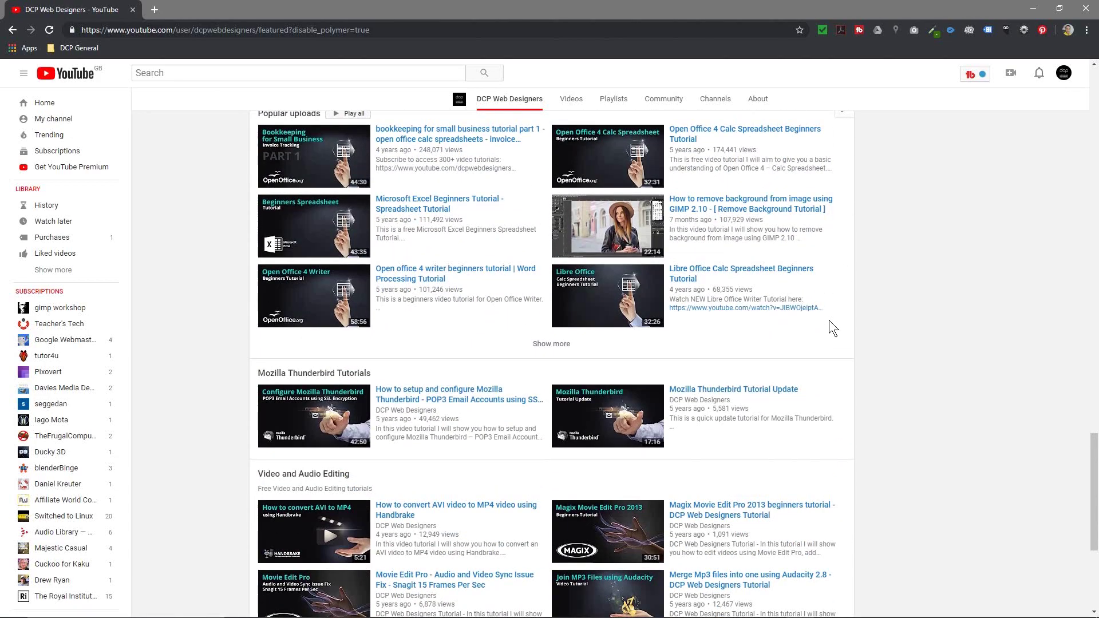
{"action": "left_click", "coordinate": [806, 337]}
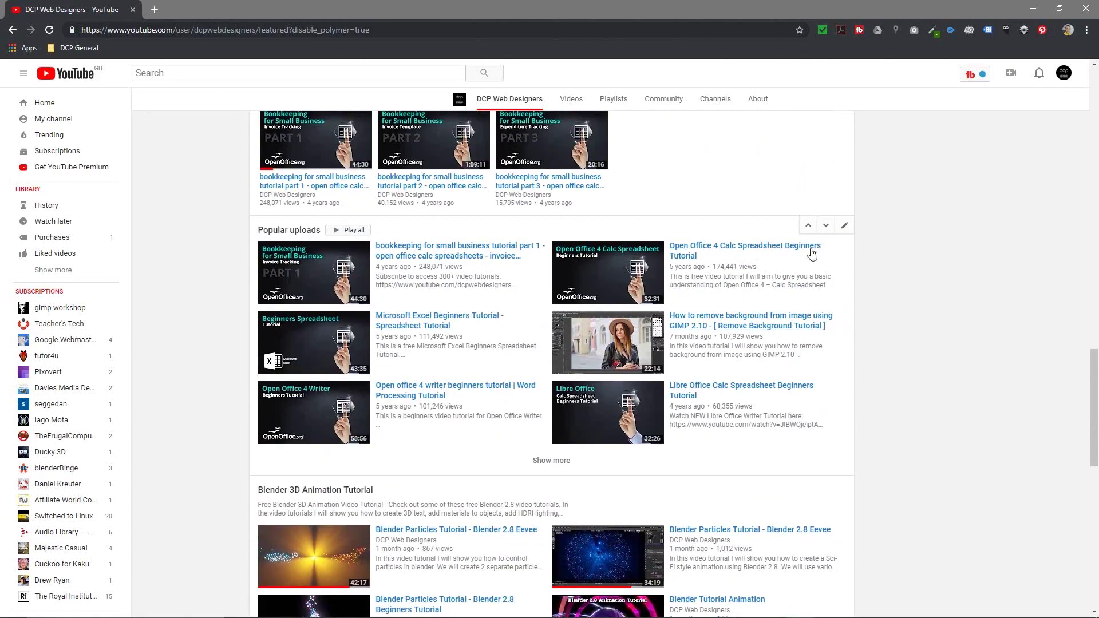
{"action": "left_click", "coordinate": [808, 227]}
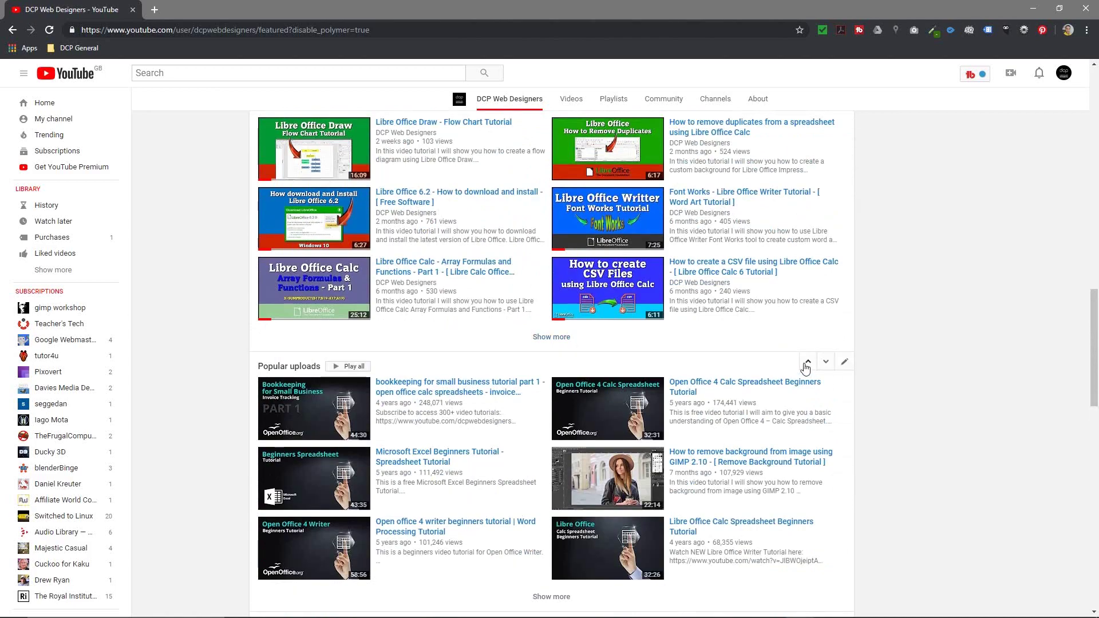
- Move Popular uploads above Libre Office, GIMP and Open Office 4, keeping Created playlists first
{"action": "left_click", "coordinate": [806, 365]}
{"action": "left_click", "coordinate": [807, 375]}
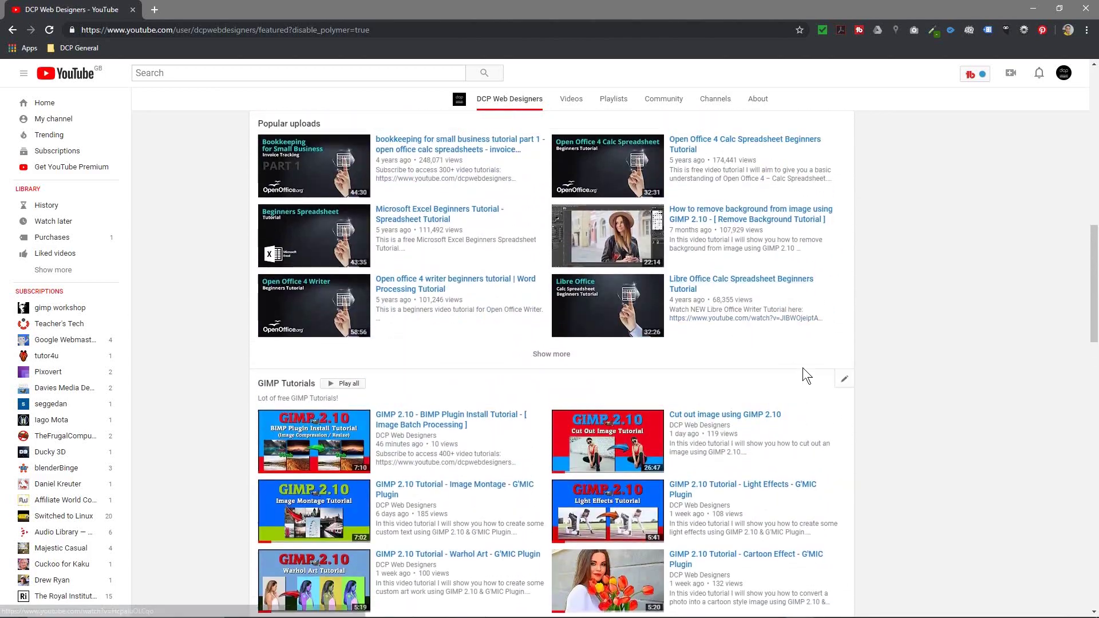
{"action": "left_click", "coordinate": [806, 324]}
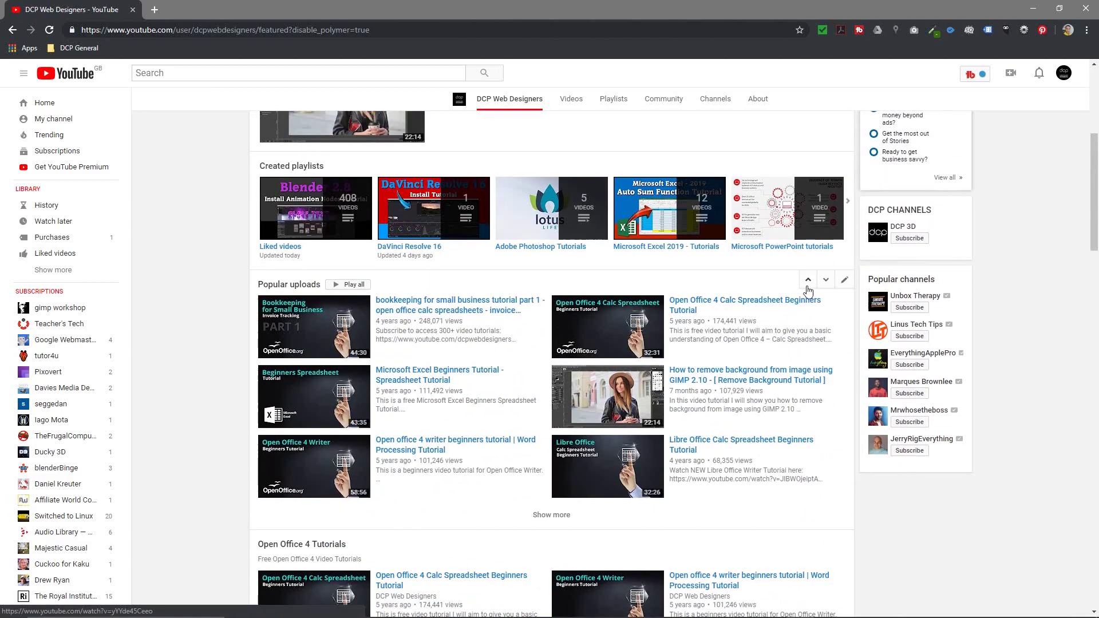
{"action": "left_click", "coordinate": [807, 281]}
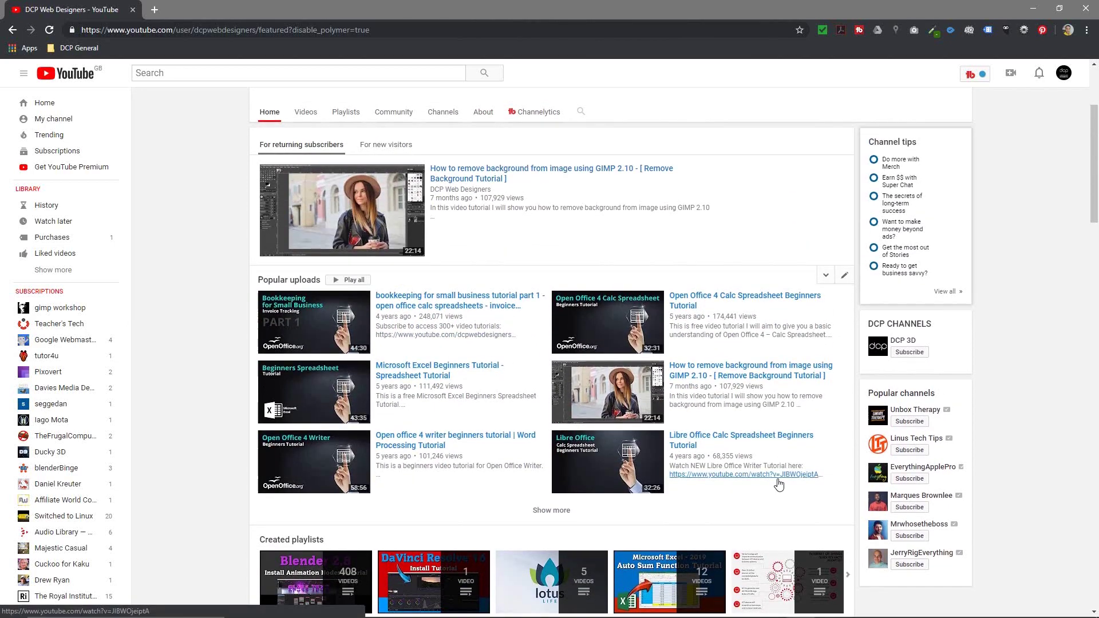
{"action": "scroll", "coordinate": [778, 485], "scroll_direction": "down", "scroll_amount": 3}
{"action": "left_click", "coordinate": [807, 363]}
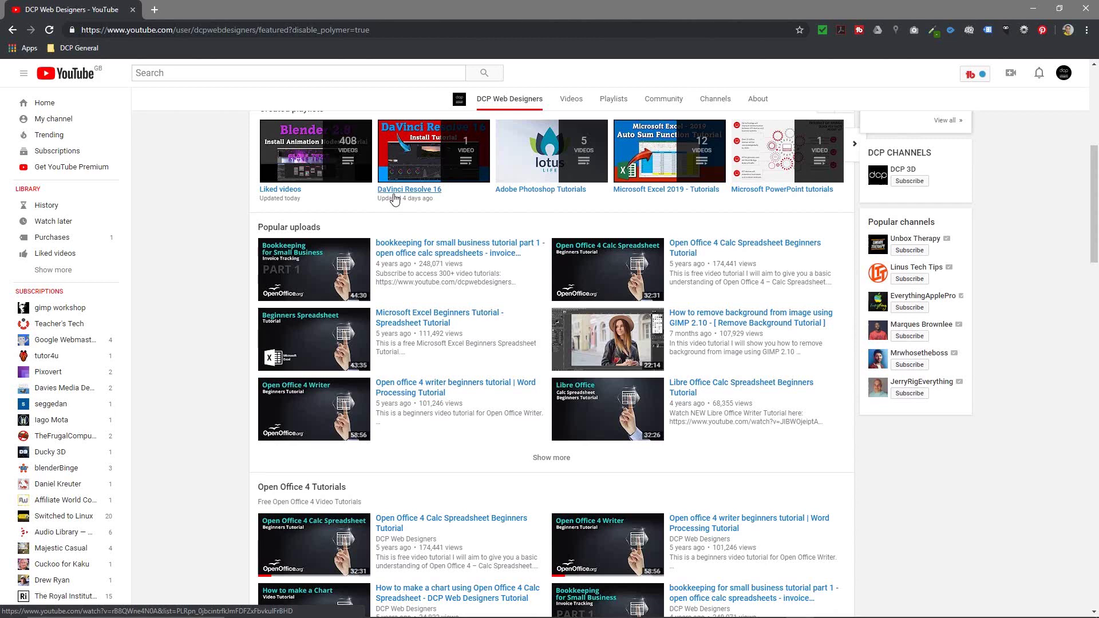
{"action": "scroll", "coordinate": [275, 224], "scroll_direction": "up", "scroll_amount": 2}
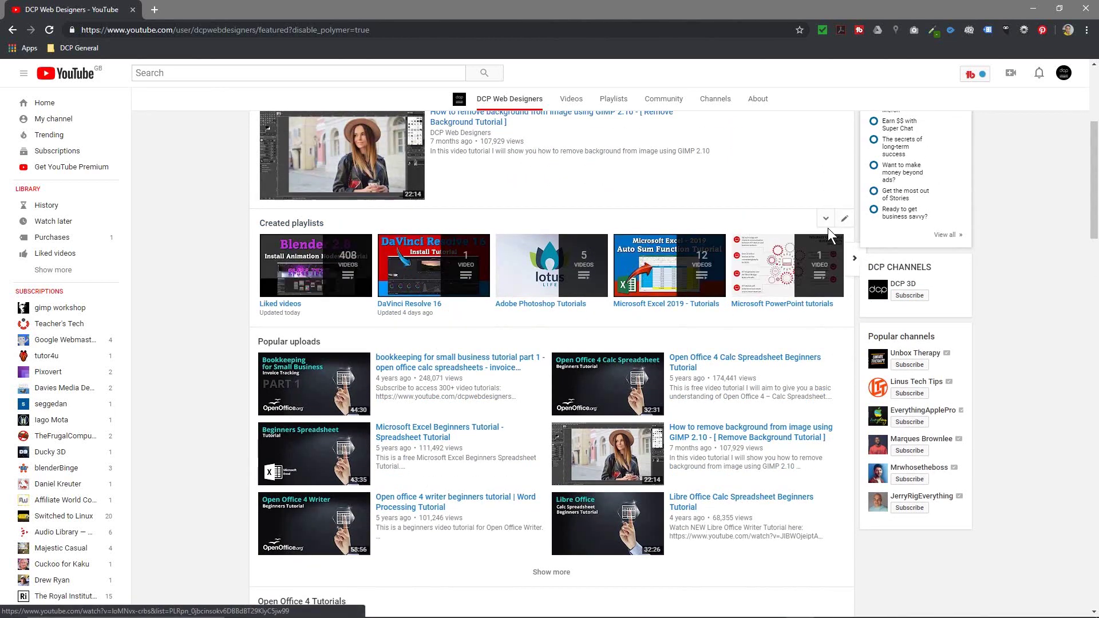
- Edit Created playlists, keeping its content, trying Vertical list, then reverting to Horizontal row
{"action": "left_click", "coordinate": [844, 218]}
{"action": "left_click", "coordinate": [306, 244]}
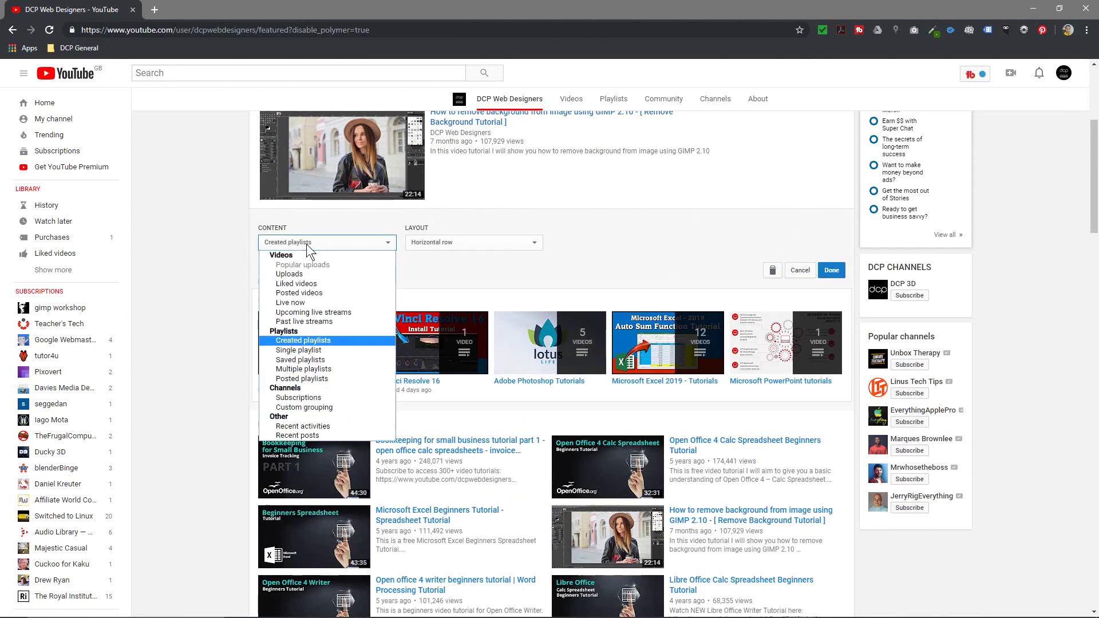
{"action": "left_click", "coordinate": [307, 243]}
{"action": "left_click", "coordinate": [308, 243]}
{"action": "left_click", "coordinate": [331, 242]}
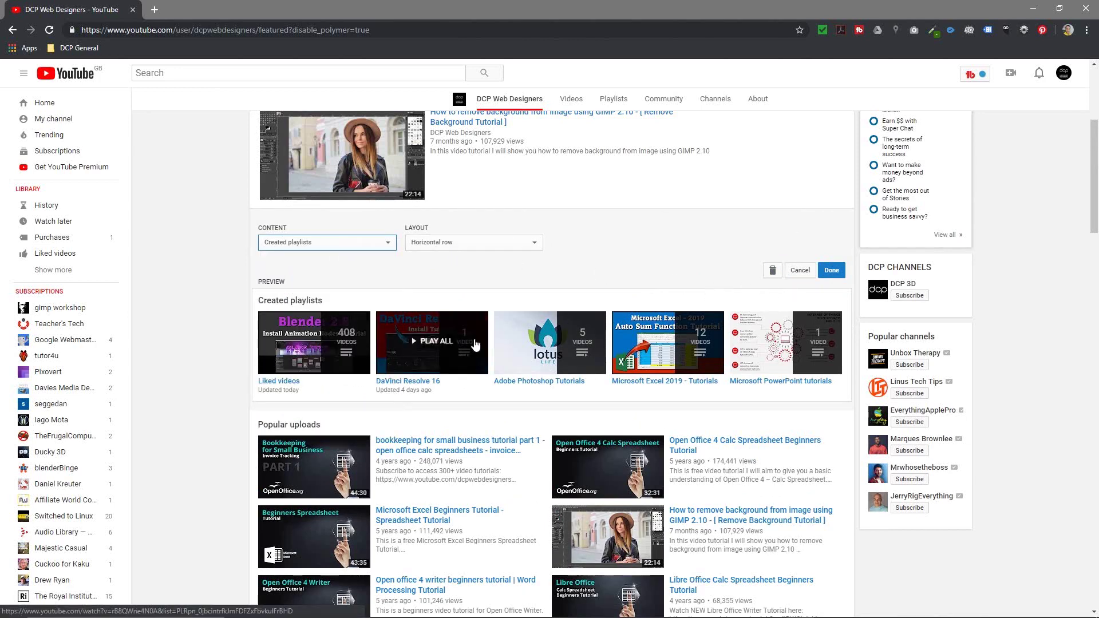
{"action": "left_click", "coordinate": [469, 245]}
{"action": "left_click", "coordinate": [463, 259]}
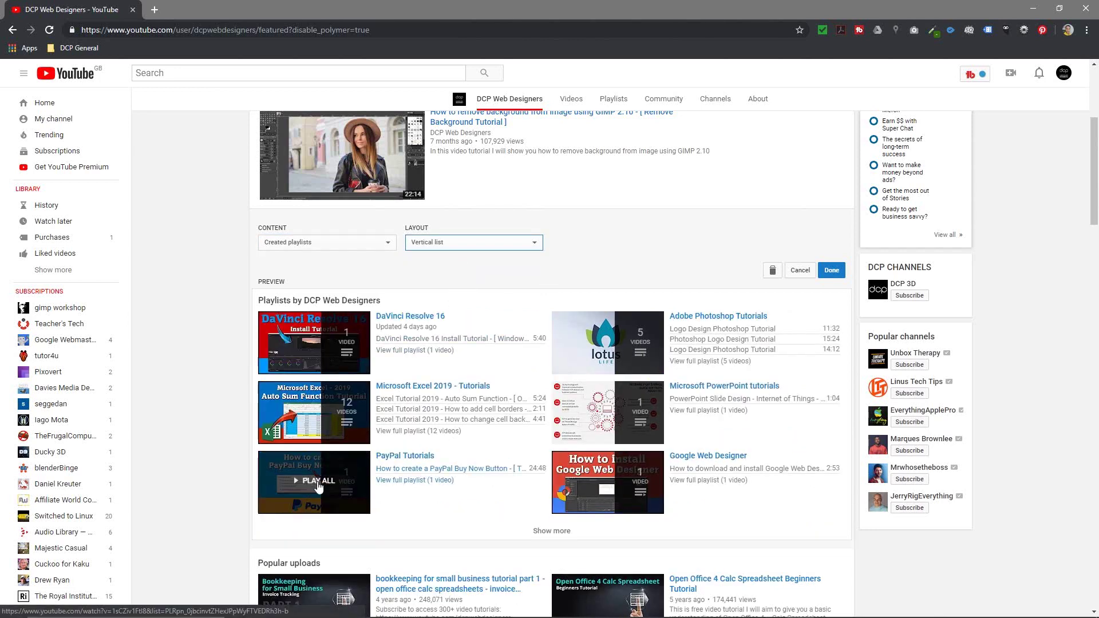
{"action": "left_click", "coordinate": [449, 249]}
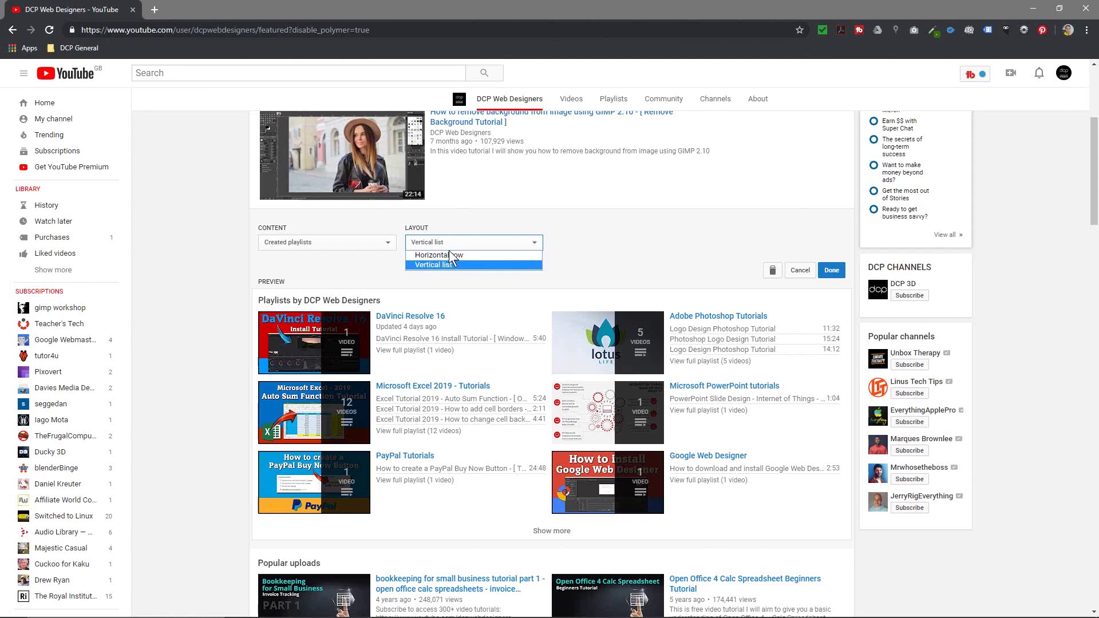
{"action": "left_click", "coordinate": [450, 258]}
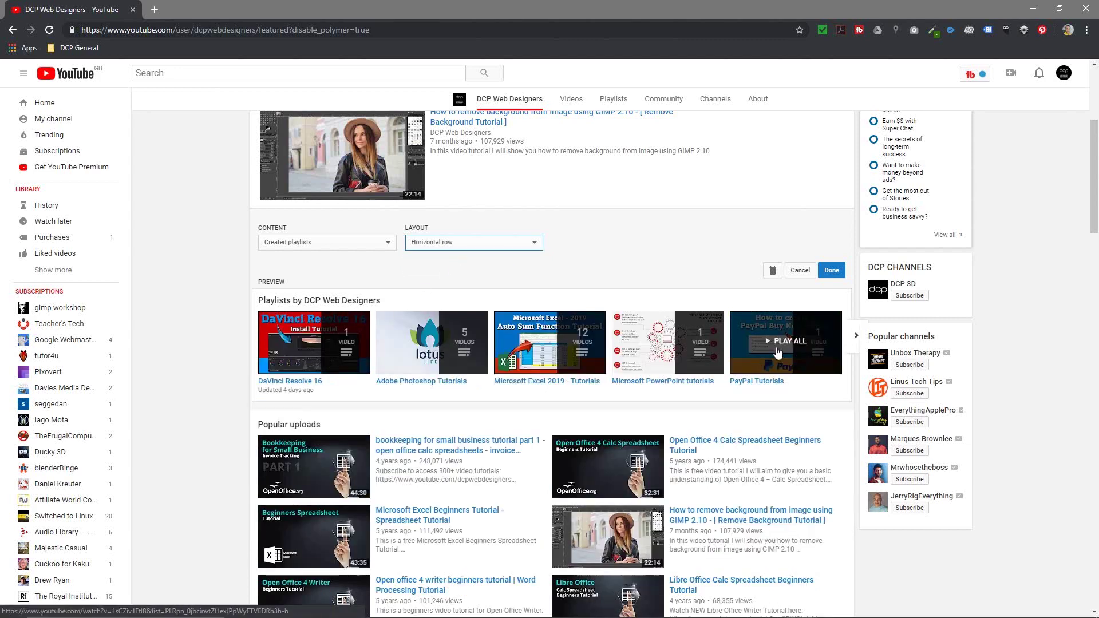
- Page through the playlist preview, then set the layout to Vertical list and save
{"action": "left_click", "coordinate": [850, 337]}
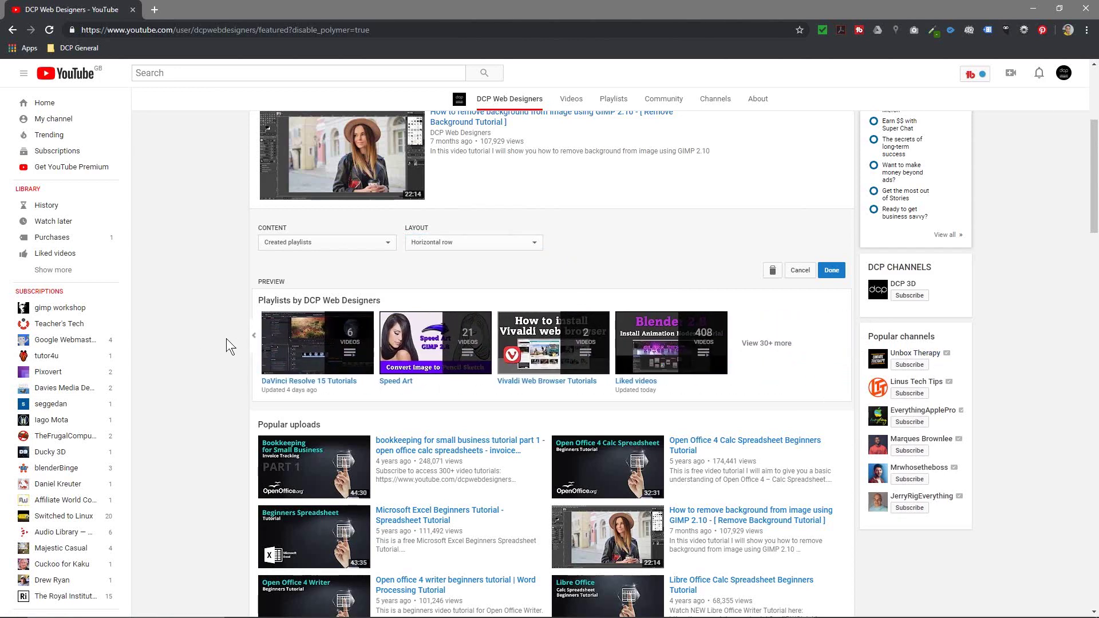
{"action": "left_click", "coordinate": [256, 343]}
{"action": "left_click", "coordinate": [489, 248]}
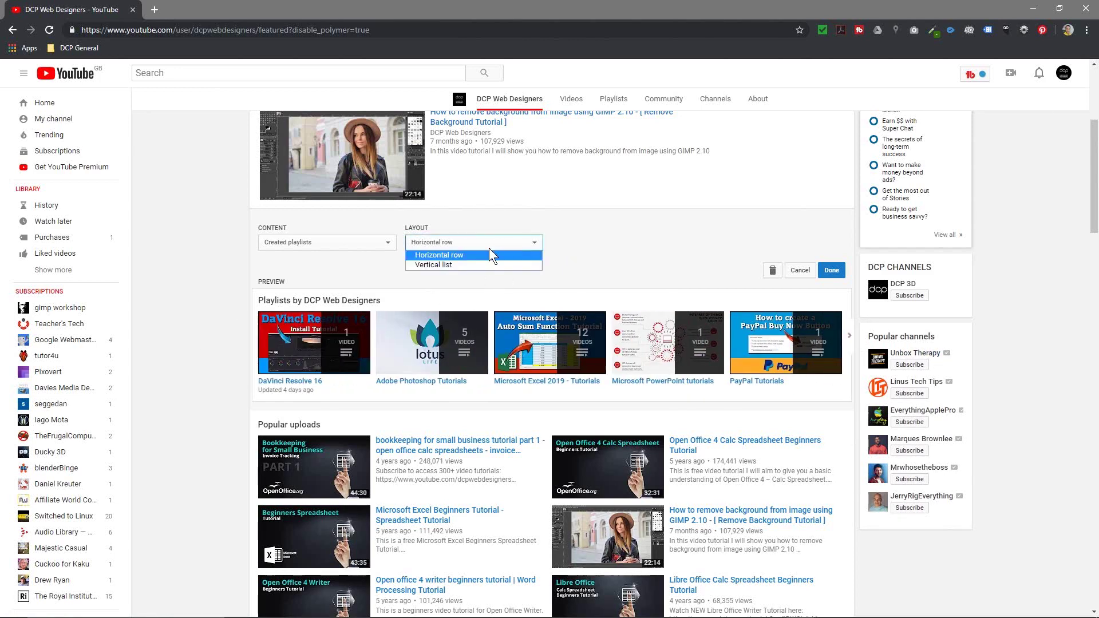
{"action": "left_click", "coordinate": [465, 273]}
{"action": "left_click", "coordinate": [463, 249]}
{"action": "left_click", "coordinate": [464, 262]}
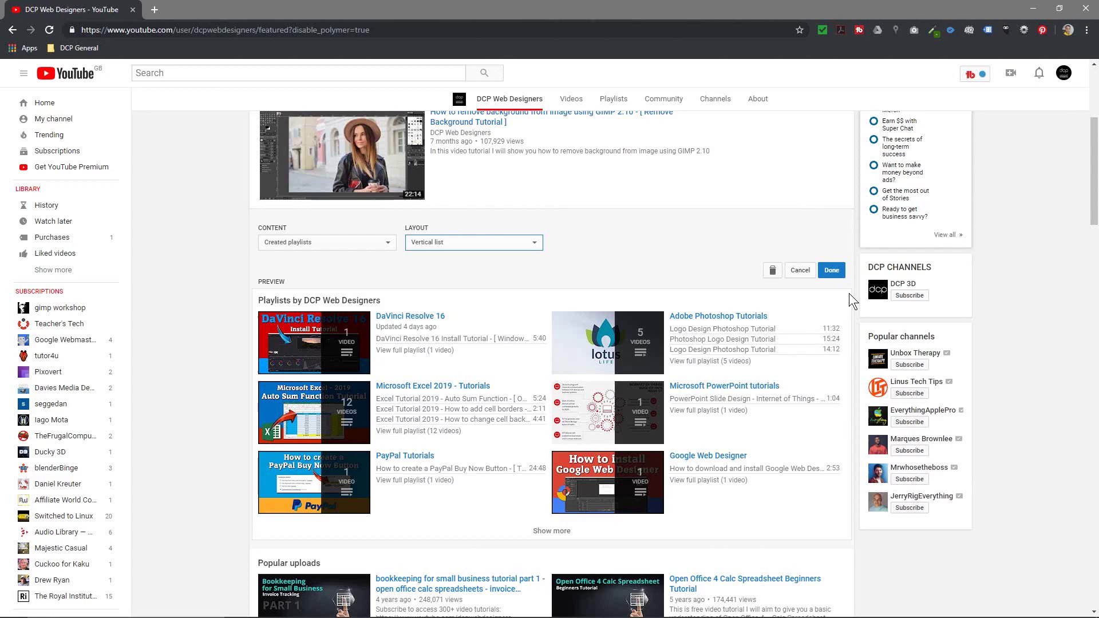
{"action": "left_click", "coordinate": [835, 279]}
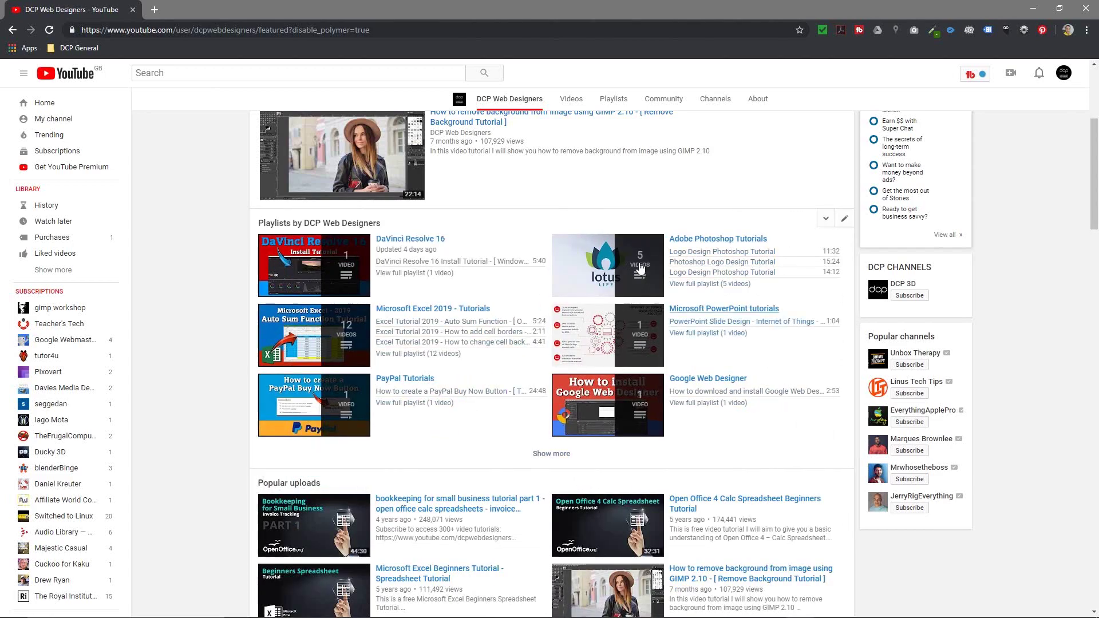
- Move GIMP Tutorials above Open Office 4 Tutorials
{"action": "scroll", "coordinate": [427, 286], "scroll_direction": "down", "scroll_amount": 5}
{"action": "scroll", "coordinate": [434, 300], "scroll_direction": "up", "scroll_amount": 4}
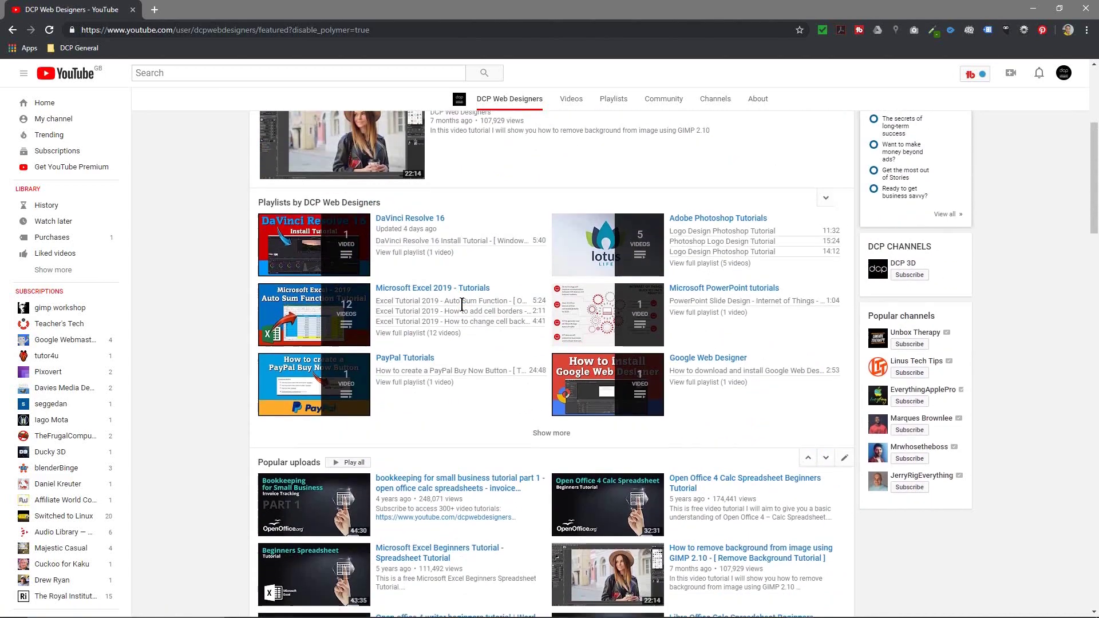
{"action": "scroll", "coordinate": [446, 302], "scroll_direction": "down", "scroll_amount": 5}
{"action": "scroll", "coordinate": [461, 304], "scroll_direction": "up", "scroll_amount": 6}
{"action": "scroll", "coordinate": [461, 304], "scroll_direction": "down", "scroll_amount": 5}
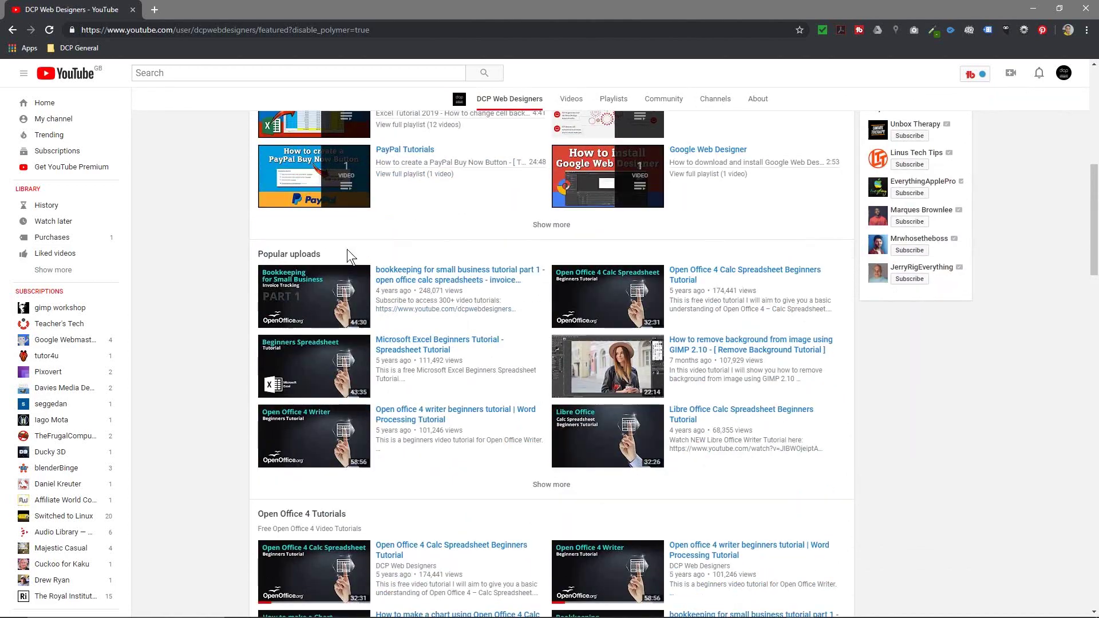
{"action": "scroll", "coordinate": [449, 395], "scroll_direction": "down", "scroll_amount": 9}
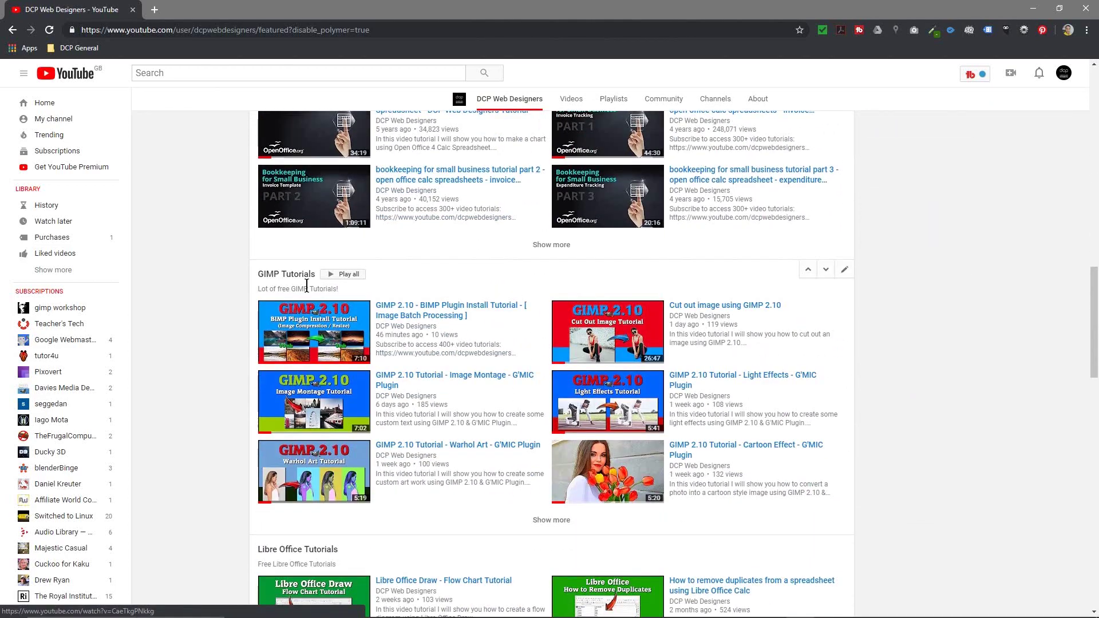
{"action": "left_click", "coordinate": [807, 269]}
- Move Blender 3D Animation Tutorial above Small Business Bookkeeping and Libre Office Tutorials
{"action": "scroll", "coordinate": [435, 304], "scroll_direction": "up", "scroll_amount": 3}
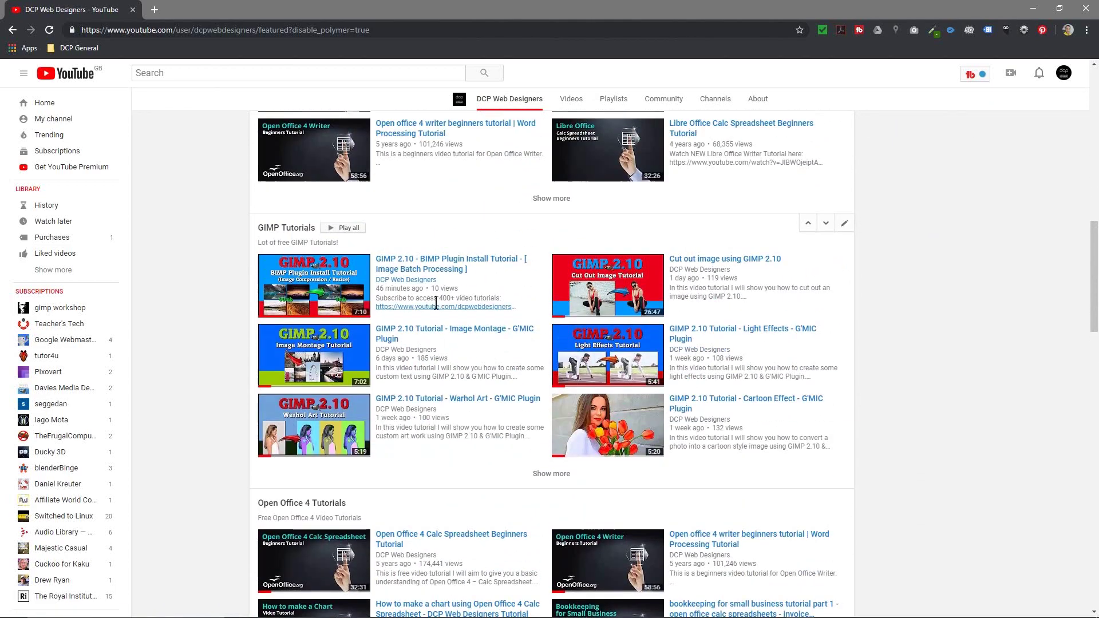
{"action": "scroll", "coordinate": [485, 320], "scroll_direction": "down", "scroll_amount": 10}
{"action": "scroll", "coordinate": [484, 375], "scroll_direction": "down", "scroll_amount": 6}
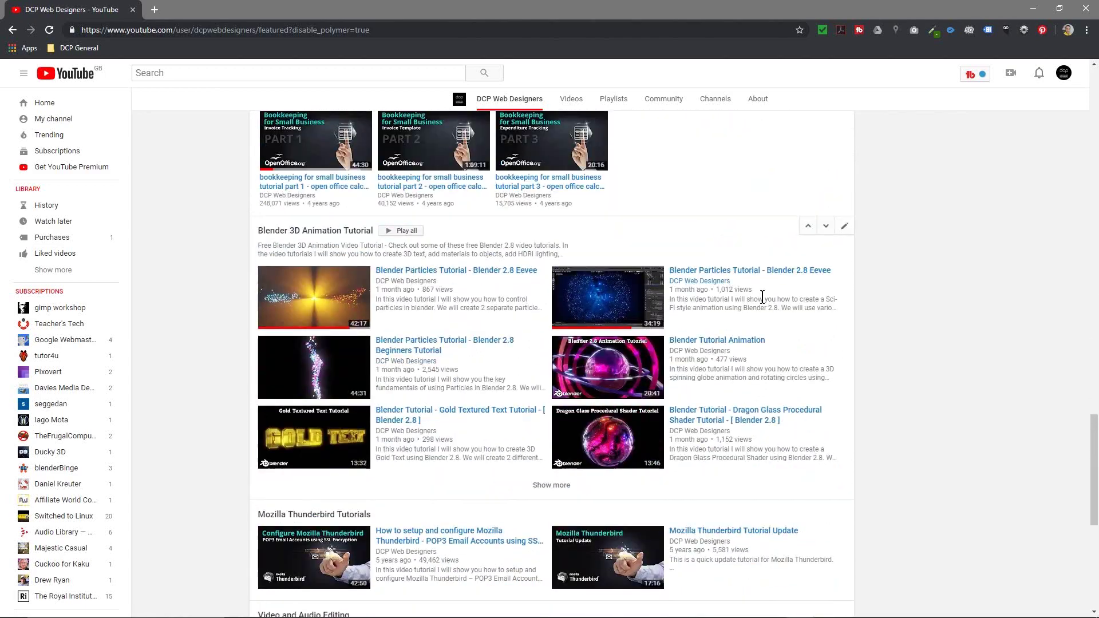
{"action": "left_click", "coordinate": [807, 226]}
{"action": "scroll", "coordinate": [779, 348], "scroll_direction": "up", "scroll_amount": 4}
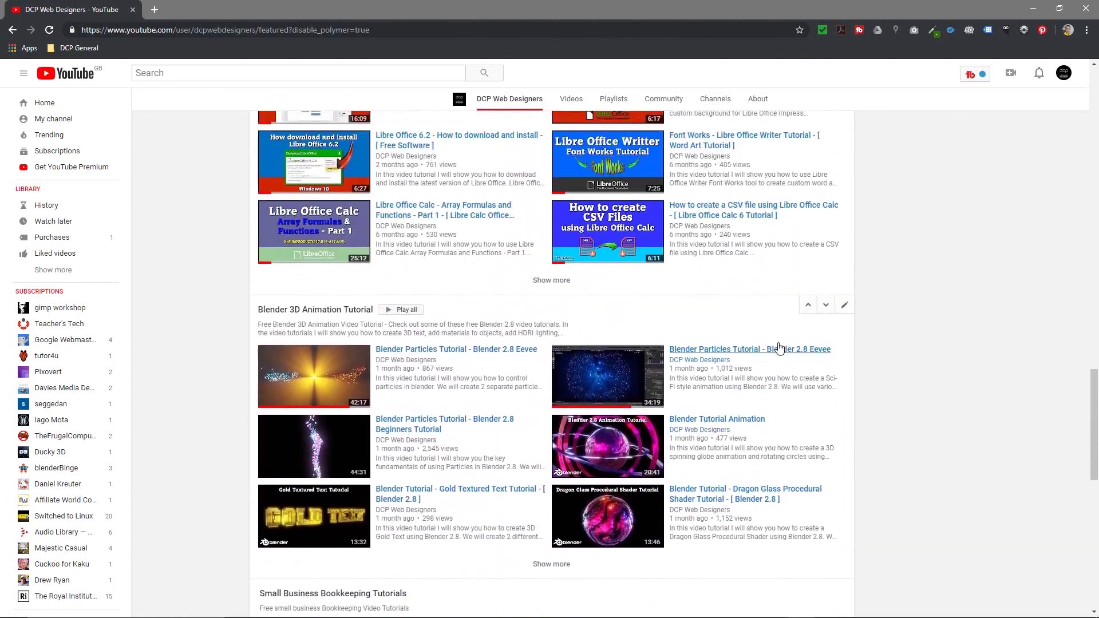
{"action": "left_click", "coordinate": [807, 305]}
- Briefly move the Playlists section below Popular uploads, then restore it above
{"action": "scroll", "coordinate": [630, 344], "scroll_direction": "up", "scroll_amount": 15}
{"action": "scroll", "coordinate": [504, 304], "scroll_direction": "up", "scroll_amount": 4}
{"action": "scroll", "coordinate": [492, 320], "scroll_direction": "down", "scroll_amount": 8}
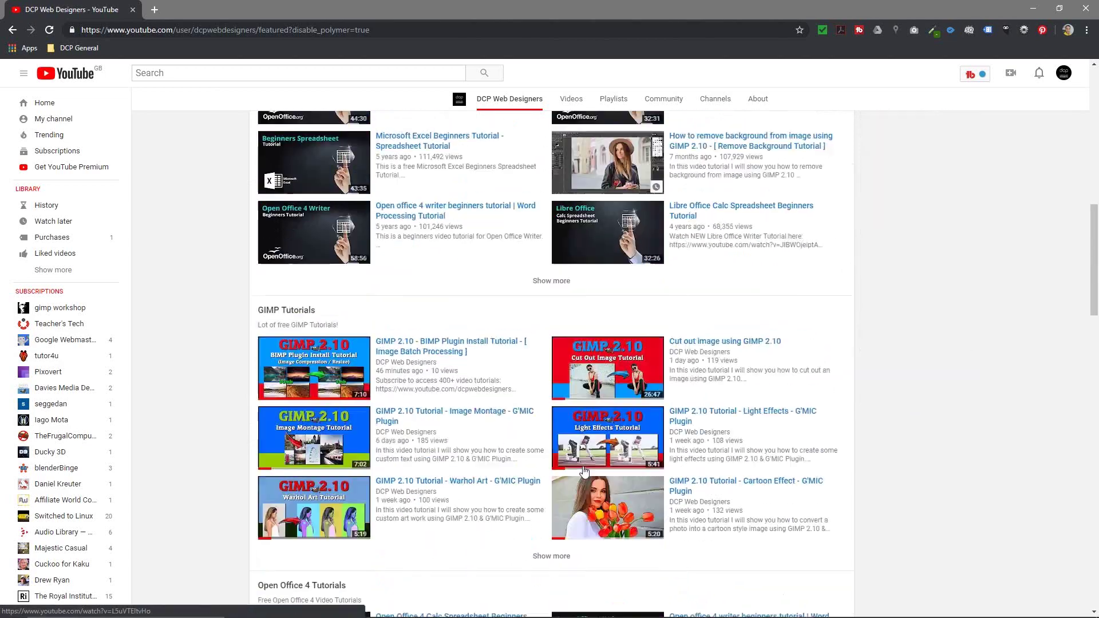
{"action": "scroll", "coordinate": [489, 292], "scroll_direction": "up", "scroll_amount": 10}
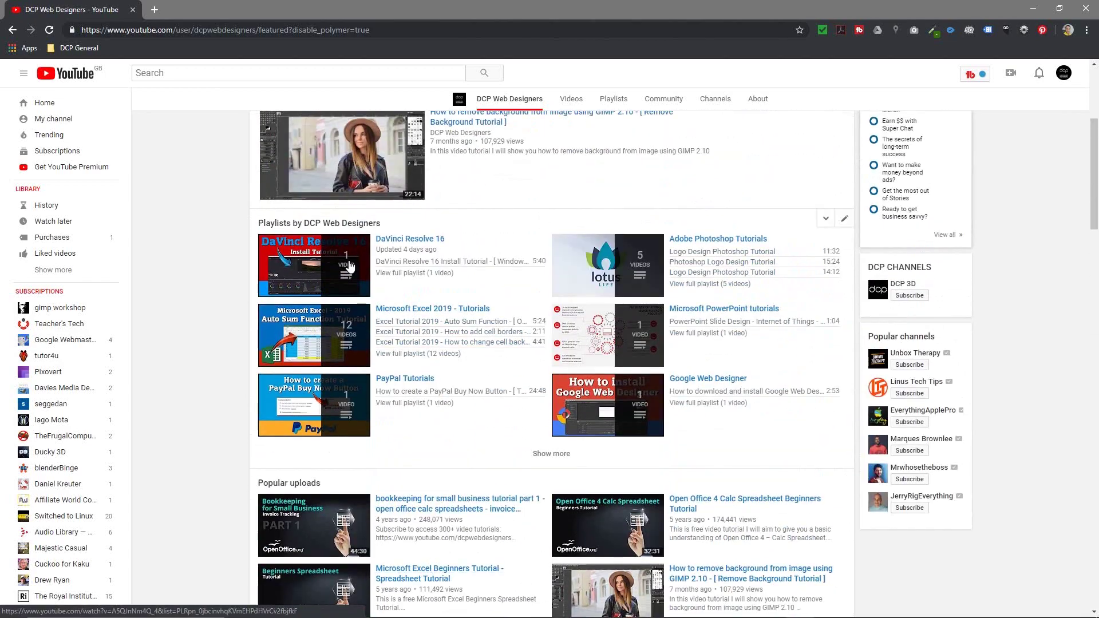
{"action": "scroll", "coordinate": [484, 327], "scroll_direction": "down", "scroll_amount": 5}
{"action": "scroll", "coordinate": [504, 304], "scroll_direction": "up", "scroll_amount": 5}
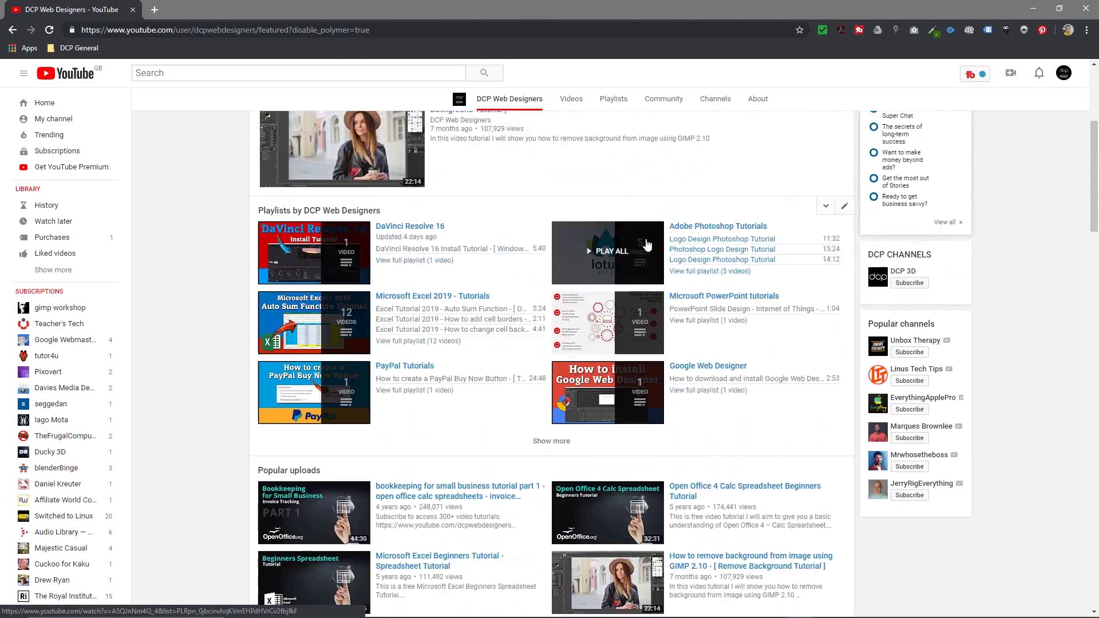
{"action": "scroll", "coordinate": [836, 252], "scroll_direction": "down", "scroll_amount": 1}
{"action": "scroll", "coordinate": [836, 258], "scroll_direction": "up", "scroll_amount": 2}
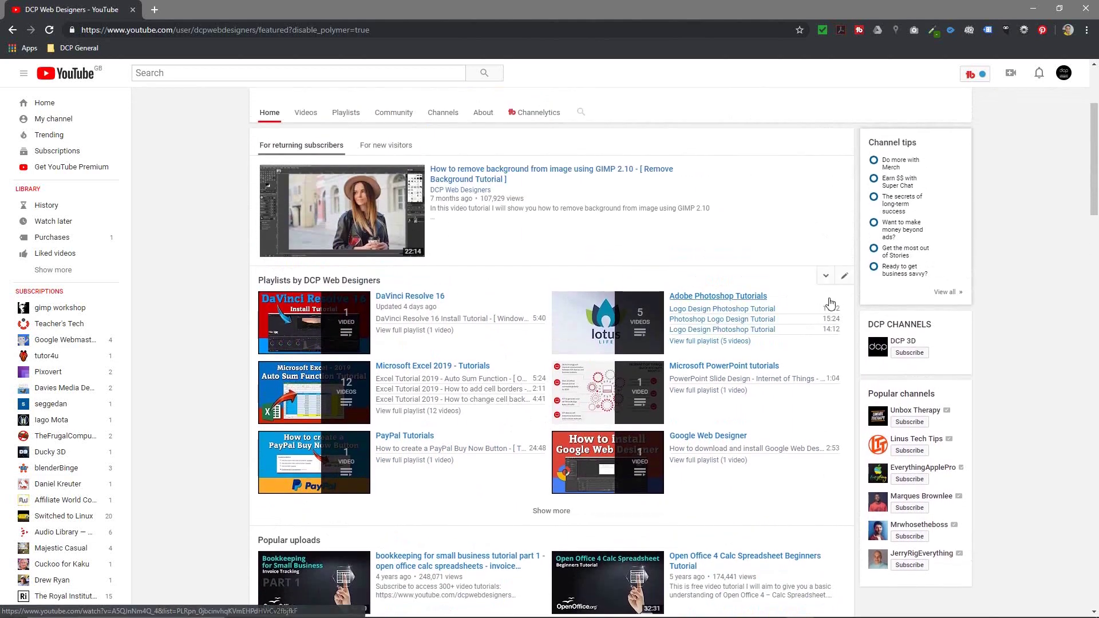
{"action": "left_click", "coordinate": [826, 281]}
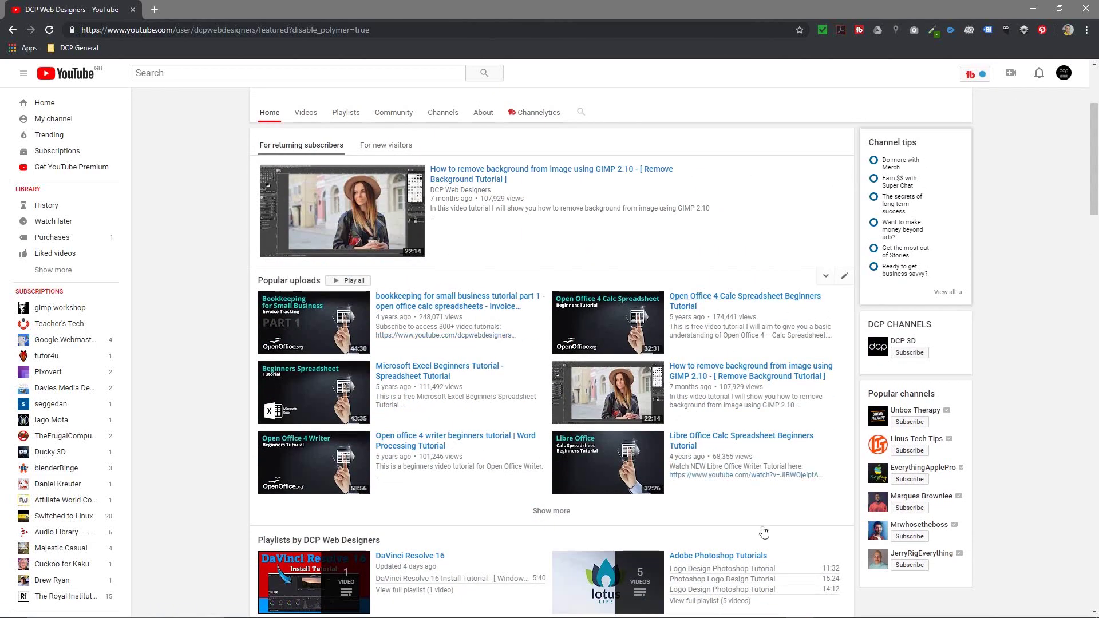
{"action": "left_click", "coordinate": [809, 536]}
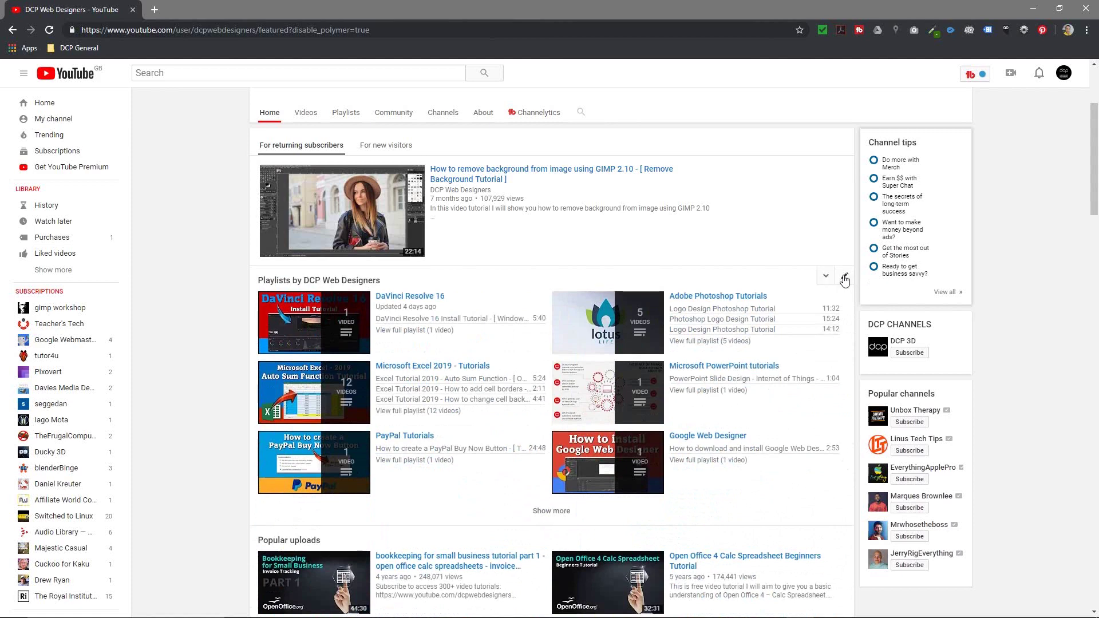
- Switch the Playlists by DCP Web Designers section to a Horizontal row layout and save it
{"action": "left_click", "coordinate": [844, 279]}
{"action": "left_click", "coordinate": [476, 300]}
{"action": "left_click", "coordinate": [476, 318]}
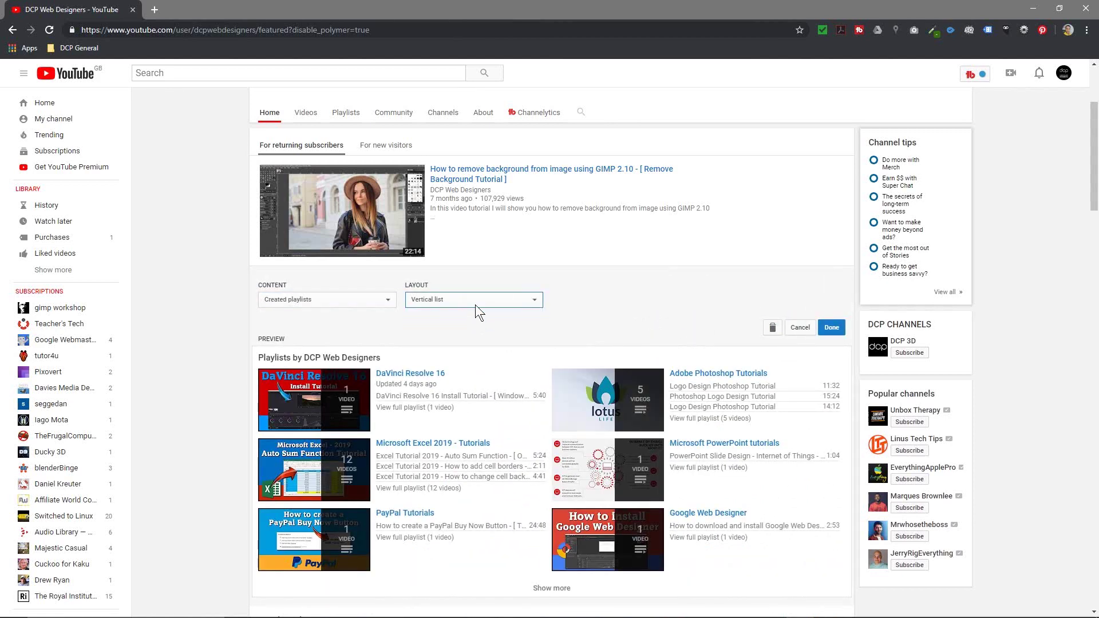
{"action": "left_click", "coordinate": [475, 304]}
{"action": "left_click", "coordinate": [478, 311]}
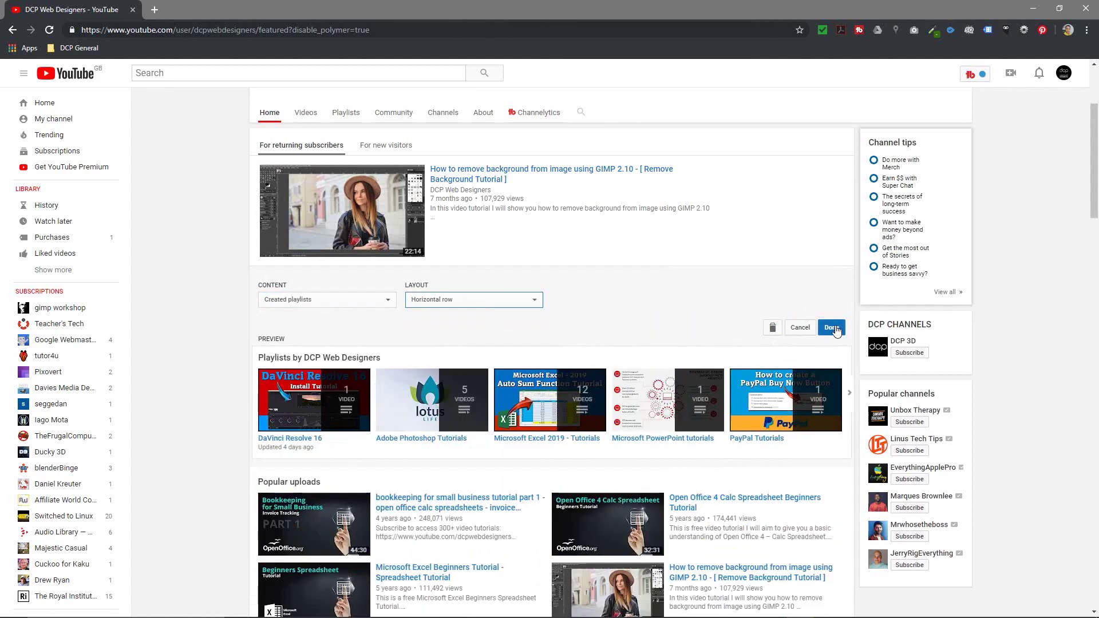
{"action": "left_click", "coordinate": [833, 323]}
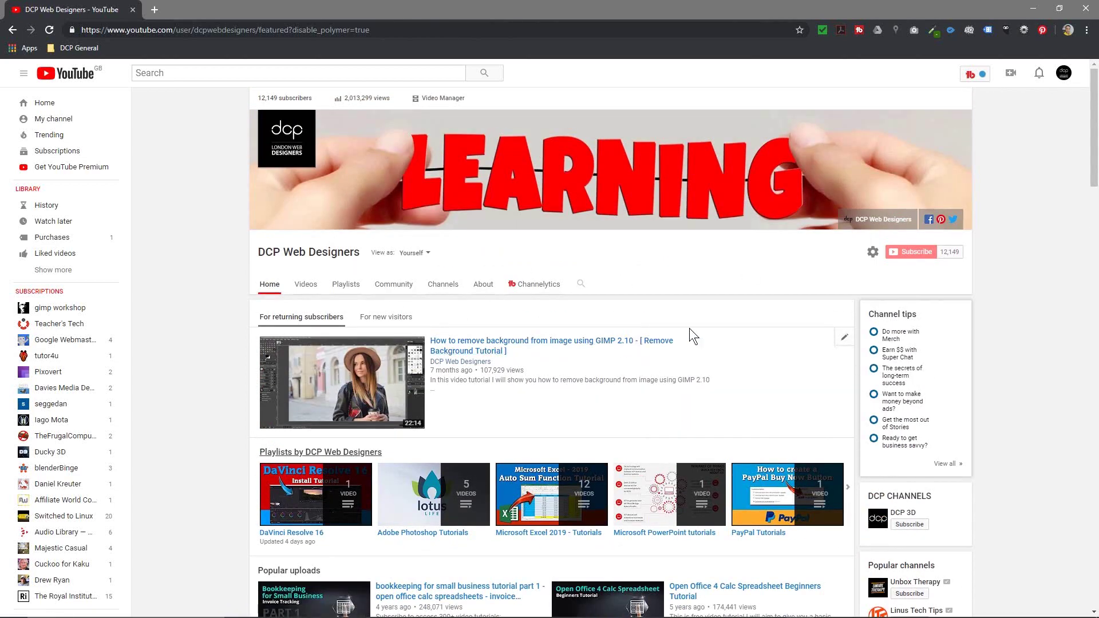
{"action": "scroll", "coordinate": [549, 492], "scroll_direction": "down", "scroll_amount": 5}
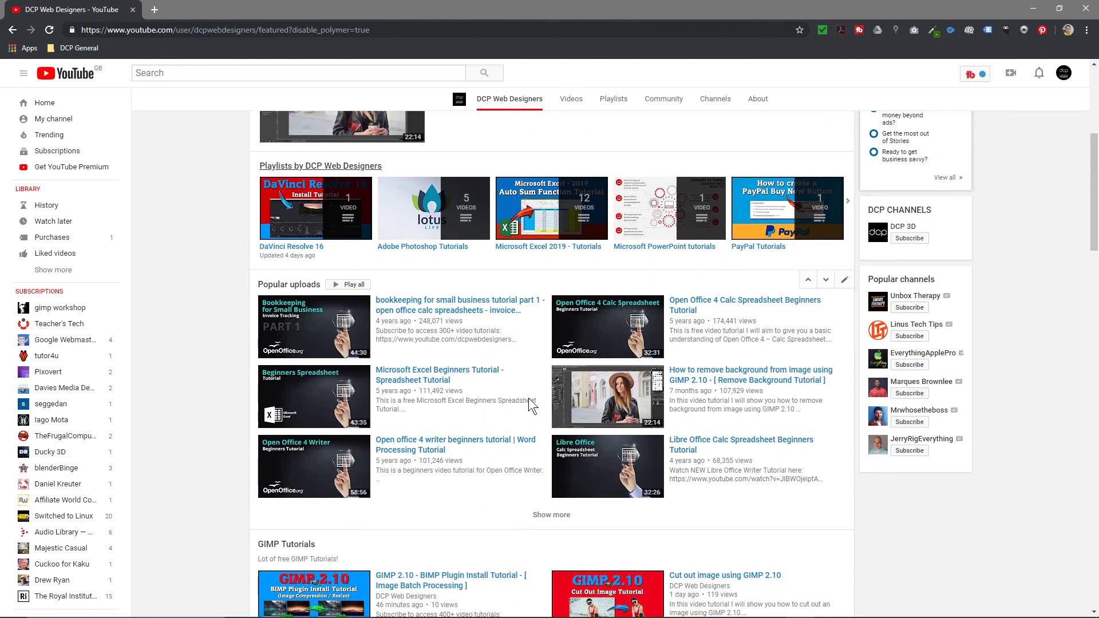
{"action": "scroll", "coordinate": [879, 239], "scroll_direction": "up", "scroll_amount": 5}
{"action": "left_click", "coordinate": [1064, 74]}
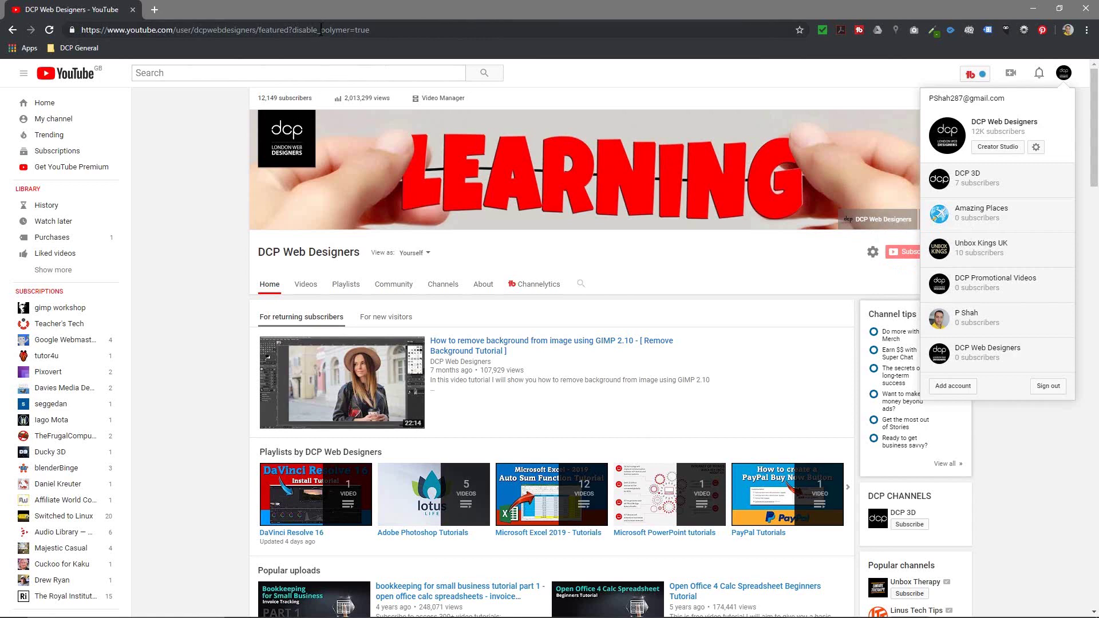
{"action": "left_click_drag", "start_coordinate": [261, 32], "coordinate": [534, 43]}
{"action": "key", "text": "BackSpace"}
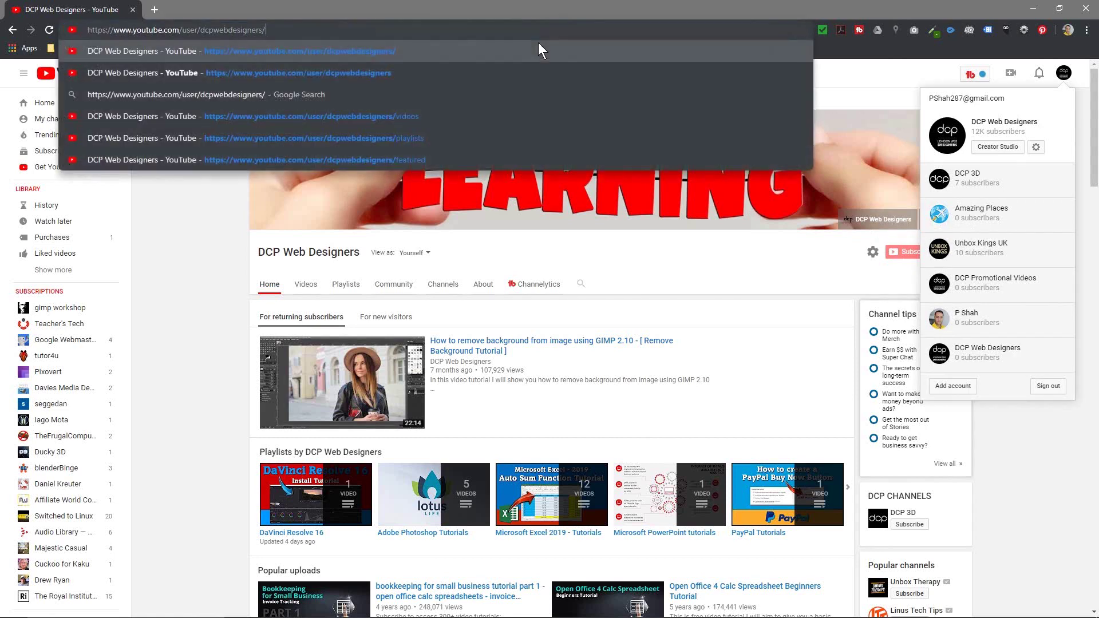
{"action": "key", "text": "Return"}
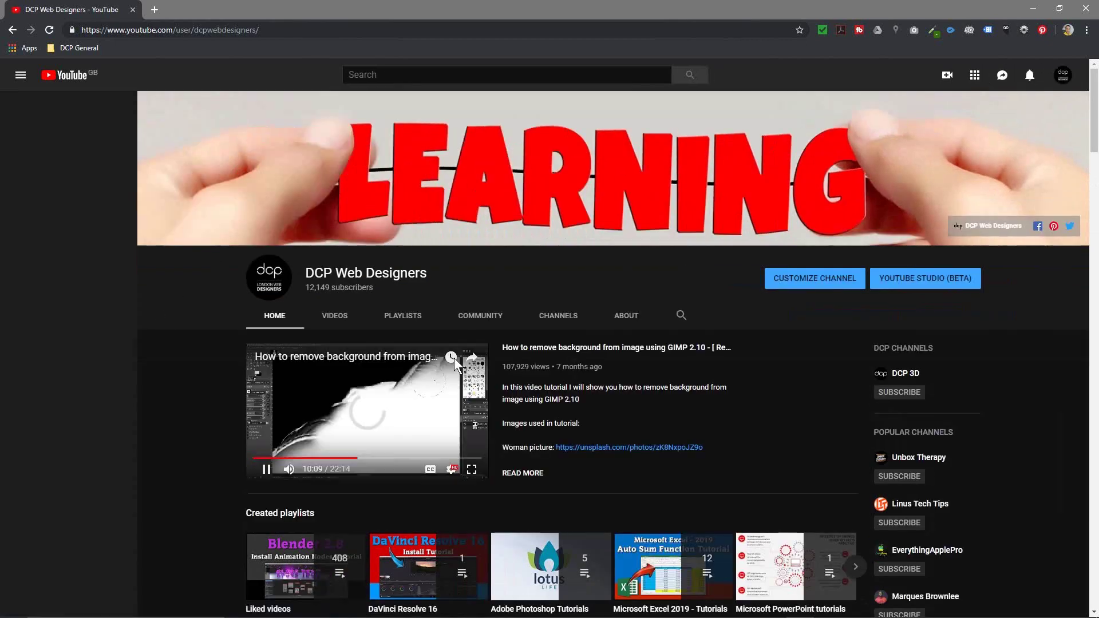
{"action": "left_click", "coordinate": [353, 393]}
{"action": "scroll", "coordinate": [558, 440], "scroll_direction": "down", "scroll_amount": 4}
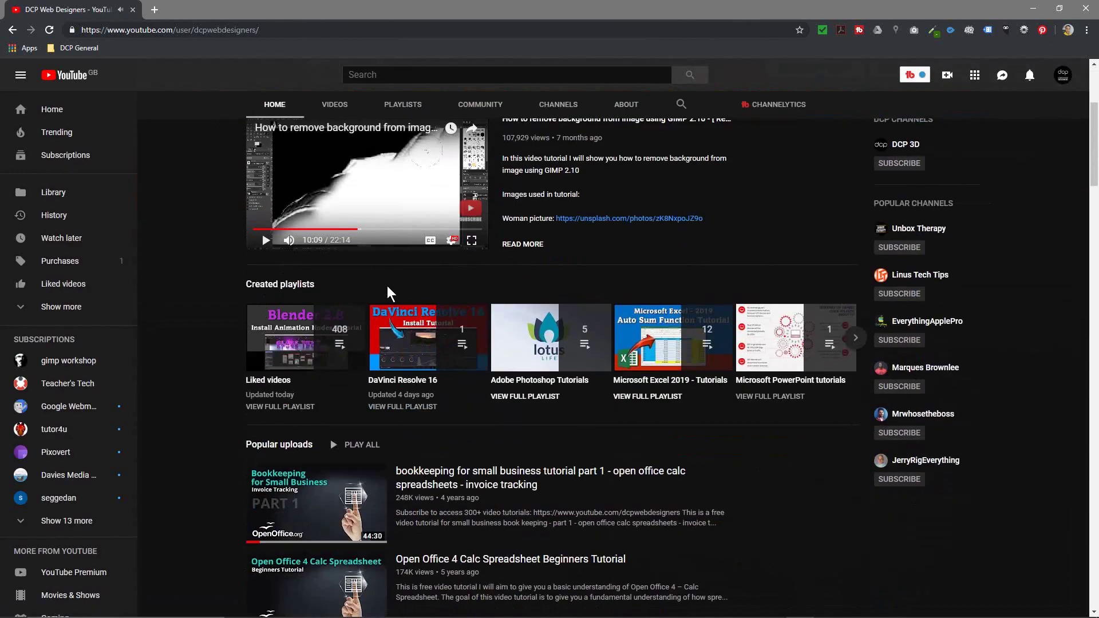
{"action": "left_click", "coordinate": [855, 337]}
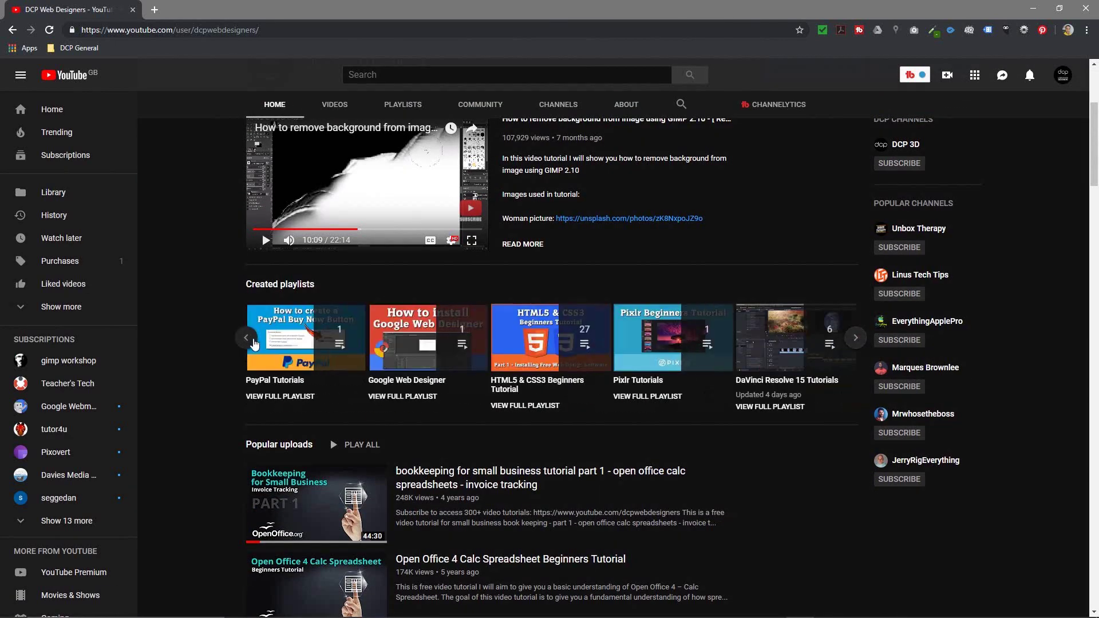
{"action": "left_click", "coordinate": [255, 344]}
{"action": "scroll", "coordinate": [348, 289], "scroll_direction": "down", "scroll_amount": 5}
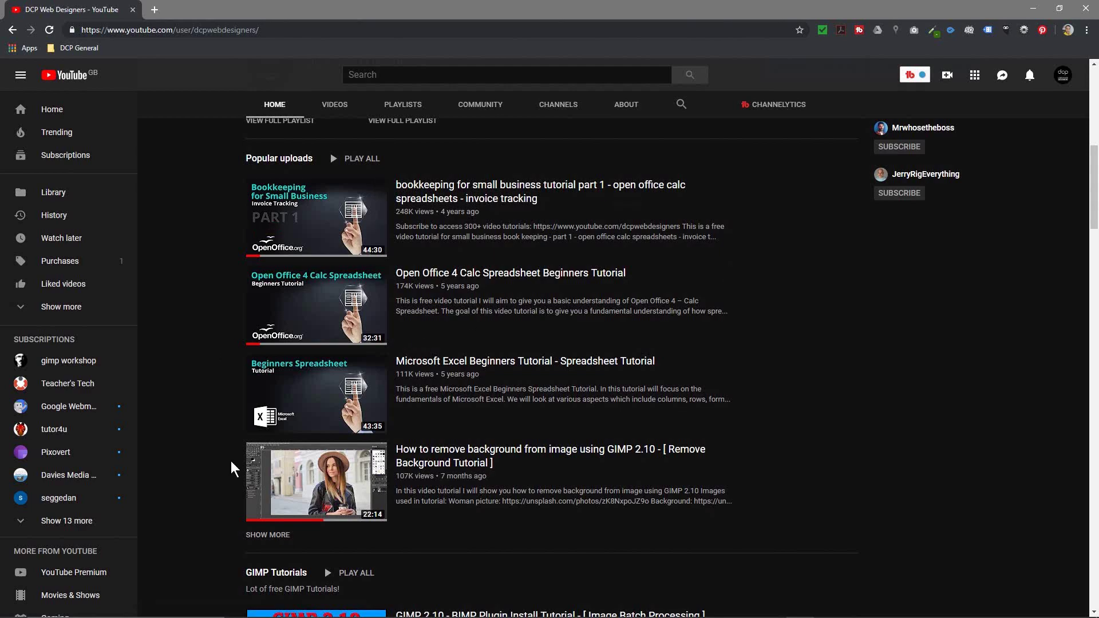
{"action": "scroll", "coordinate": [456, 366], "scroll_direction": "down", "scroll_amount": 7}
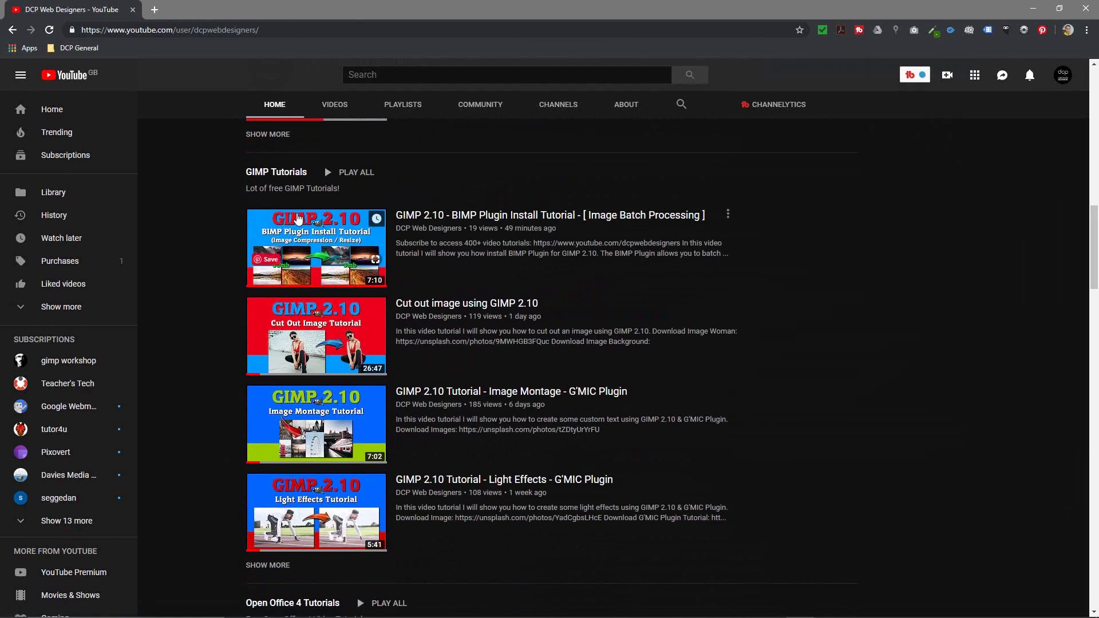
{"action": "scroll", "coordinate": [303, 261], "scroll_direction": "down", "scroll_amount": 7}
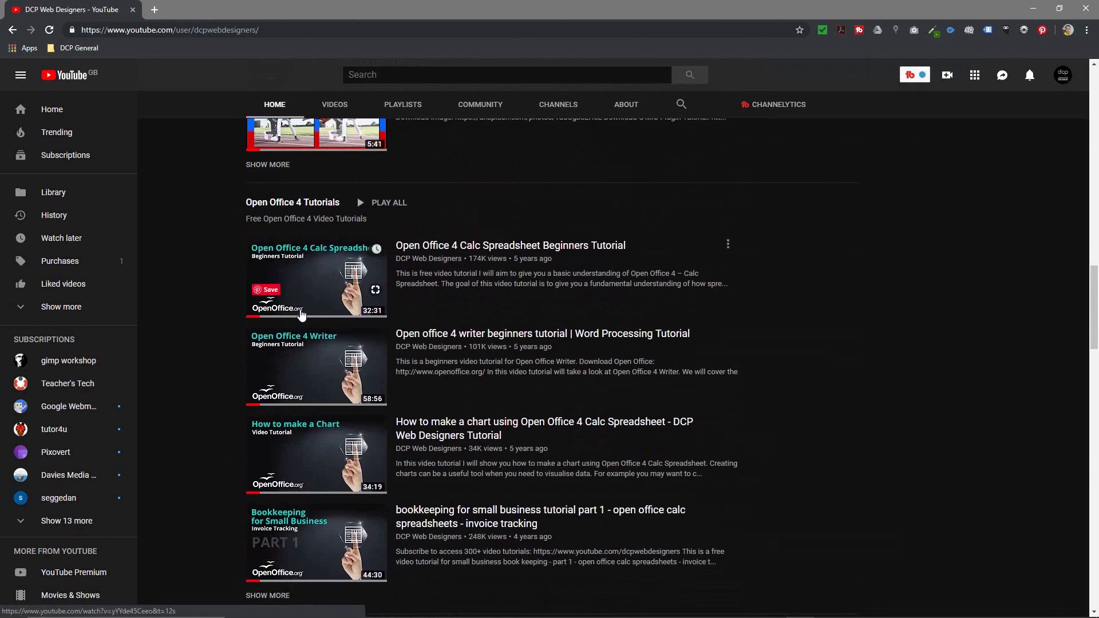
{"action": "scroll", "coordinate": [302, 258], "scroll_direction": "down", "scroll_amount": 5}
{"action": "scroll", "coordinate": [306, 340], "scroll_direction": "down", "scroll_amount": 17}
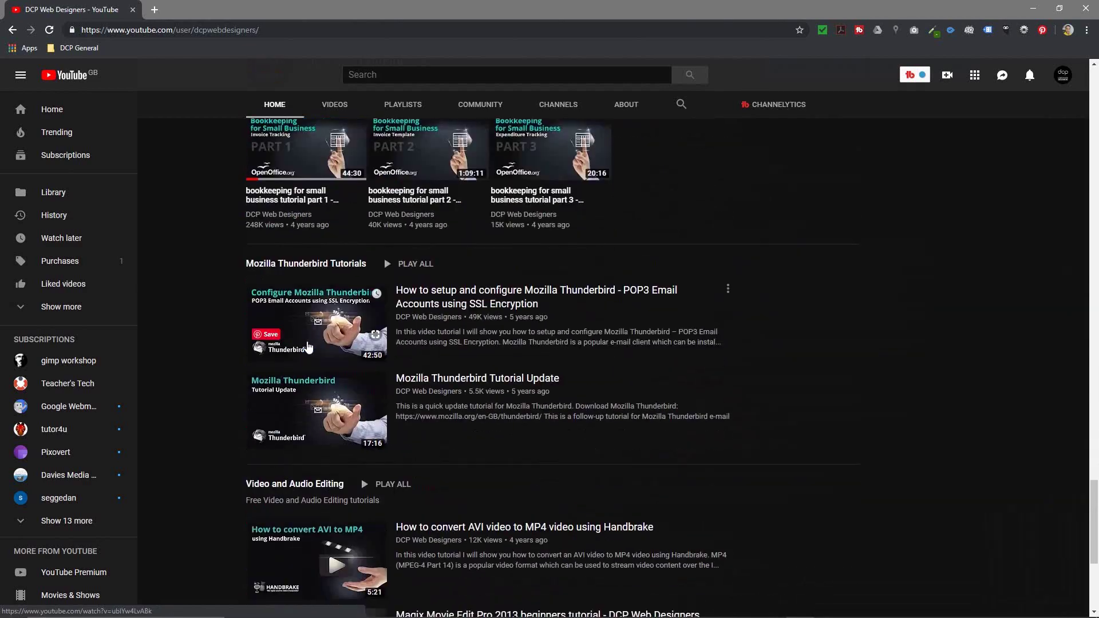
{"action": "scroll", "coordinate": [308, 346], "scroll_direction": "up", "scroll_amount": 2}
{"action": "scroll", "coordinate": [308, 346], "scroll_direction": "down", "scroll_amount": 8}
{"action": "scroll", "coordinate": [381, 525], "scroll_direction": "up", "scroll_amount": 9}
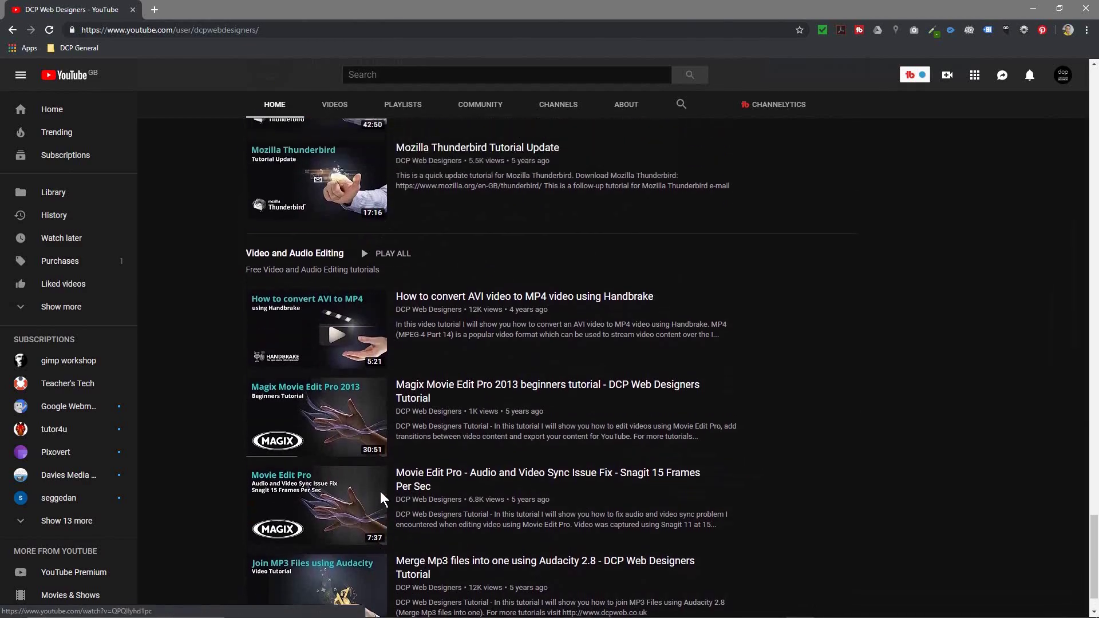
{"action": "scroll", "coordinate": [380, 524], "scroll_direction": "up", "scroll_amount": 20}
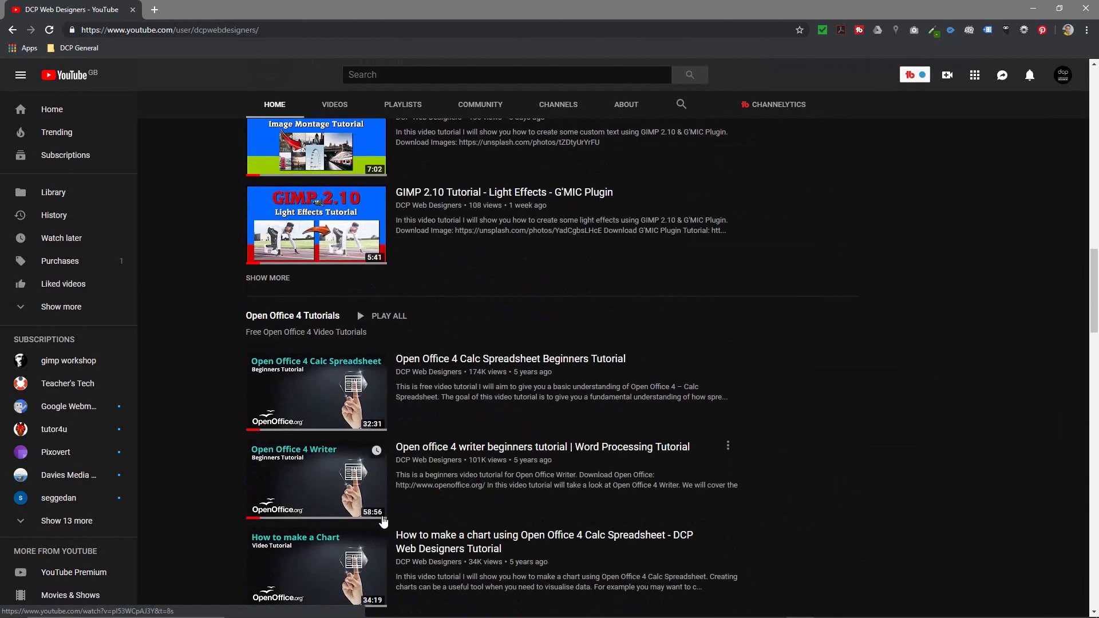
{"action": "scroll", "coordinate": [383, 514], "scroll_direction": "up", "scroll_amount": 20}
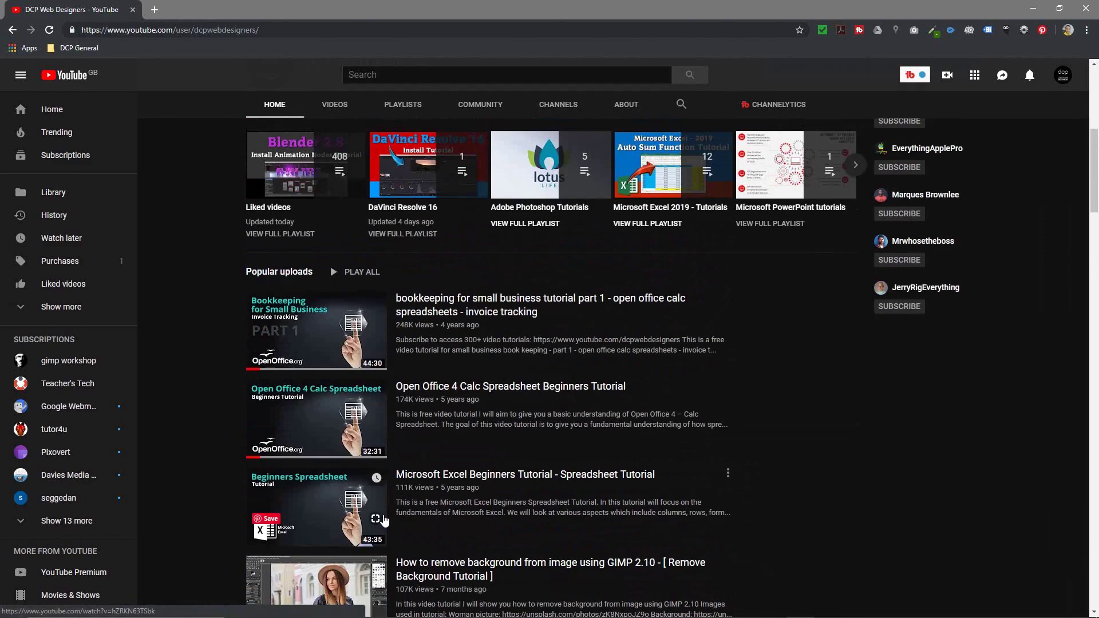
{"action": "scroll", "coordinate": [383, 519], "scroll_direction": "down", "scroll_amount": 5}
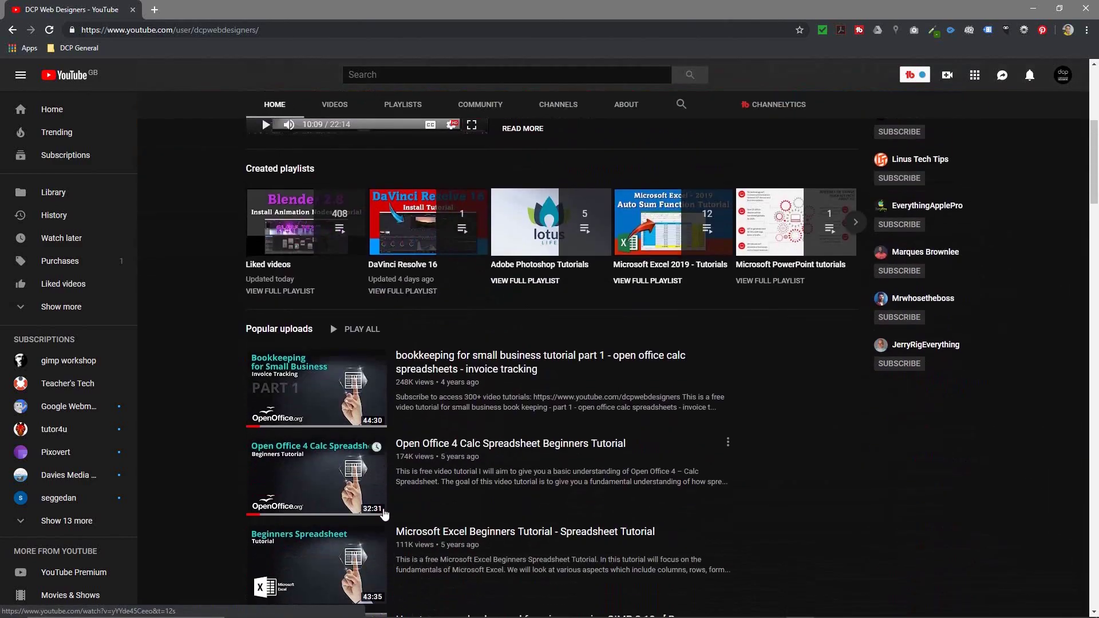
{"action": "scroll", "coordinate": [457, 465], "scroll_direction": "down", "scroll_amount": 4}
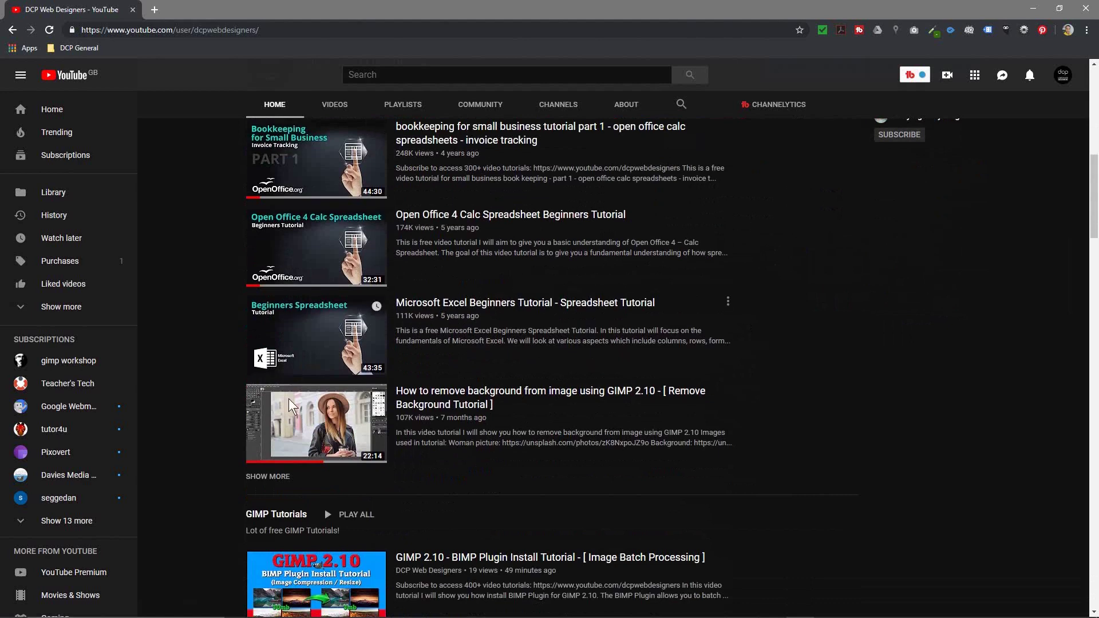
{"action": "scroll", "coordinate": [314, 224], "scroll_direction": "up", "scroll_amount": 2}
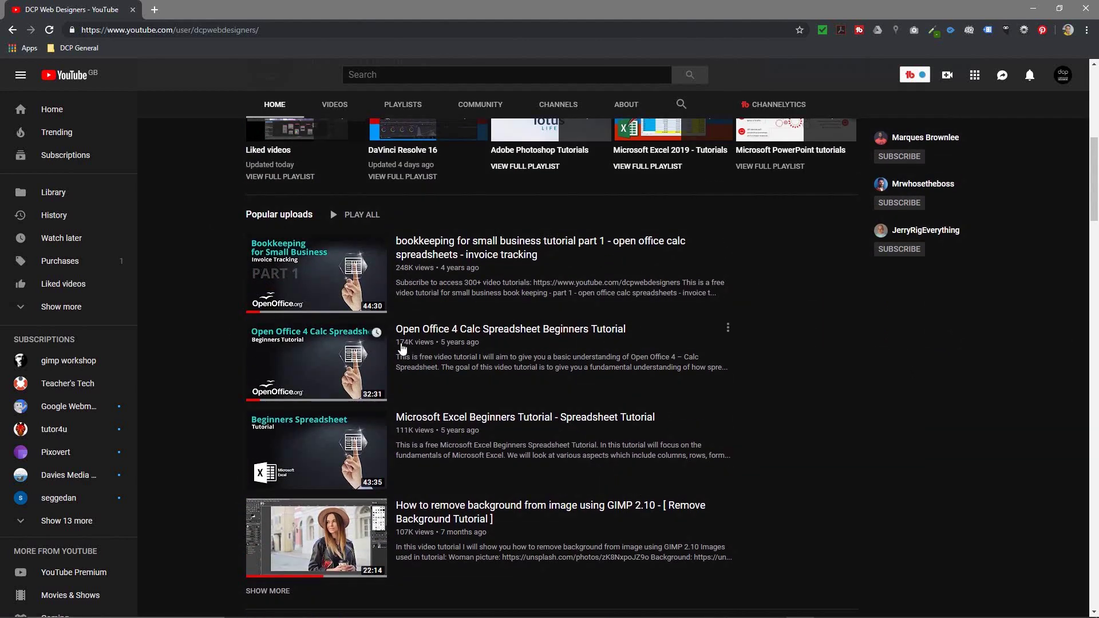
{"action": "scroll", "coordinate": [424, 510], "scroll_direction": "down", "scroll_amount": 2}
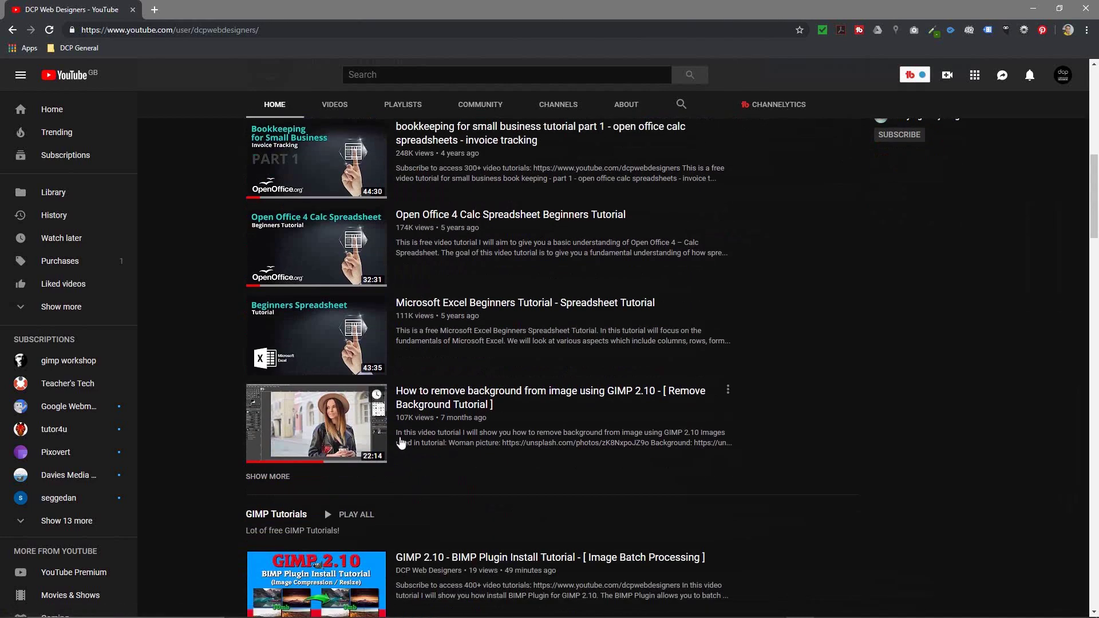
{"action": "scroll", "coordinate": [274, 458], "scroll_direction": "down", "scroll_amount": 4}
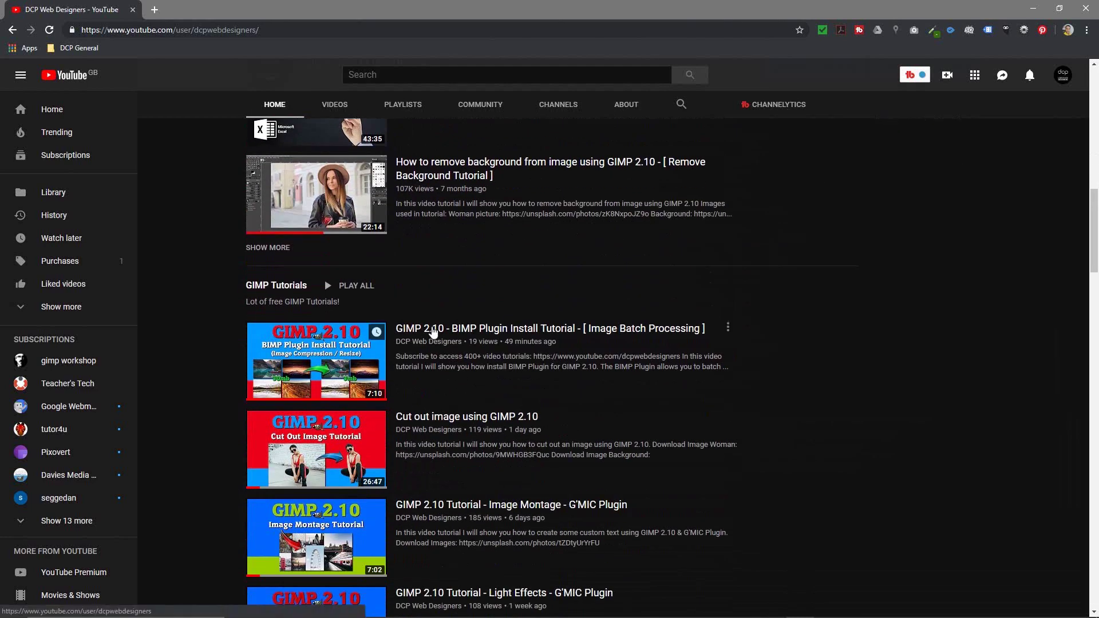
{"action": "scroll", "coordinate": [527, 314], "scroll_direction": "down", "scroll_amount": 4}
{"action": "scroll", "coordinate": [280, 499], "scroll_direction": "up", "scroll_amount": 2}
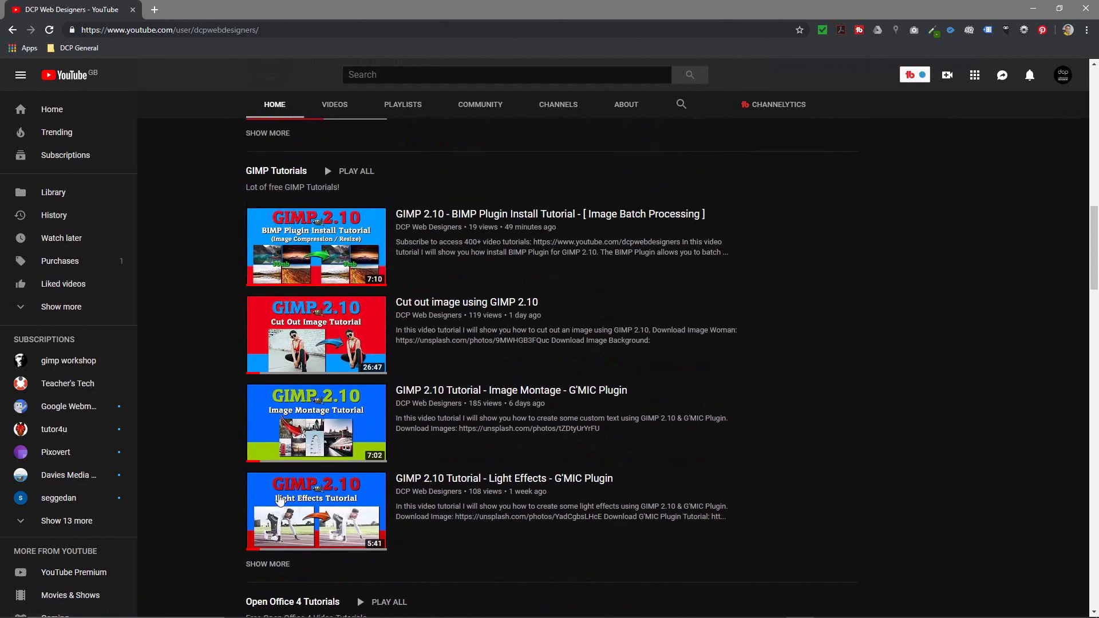
{"action": "scroll", "coordinate": [522, 336], "scroll_direction": "down", "scroll_amount": 8}
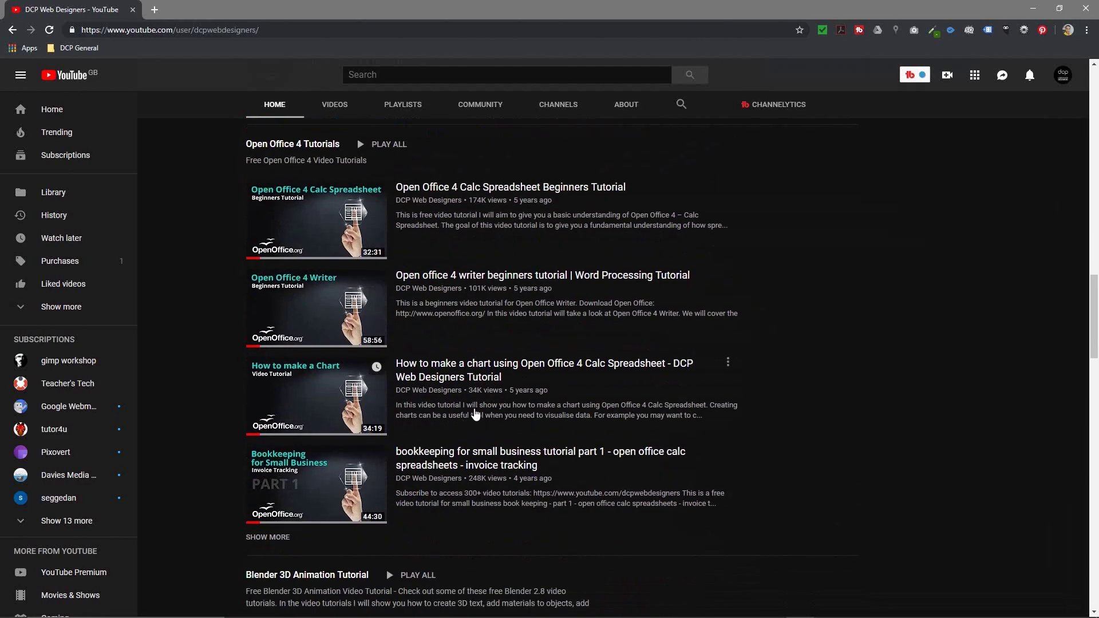
{"action": "scroll", "coordinate": [475, 413], "scroll_direction": "down", "scroll_amount": 6}
{"action": "scroll", "coordinate": [407, 400], "scroll_direction": "up", "scroll_amount": 5}
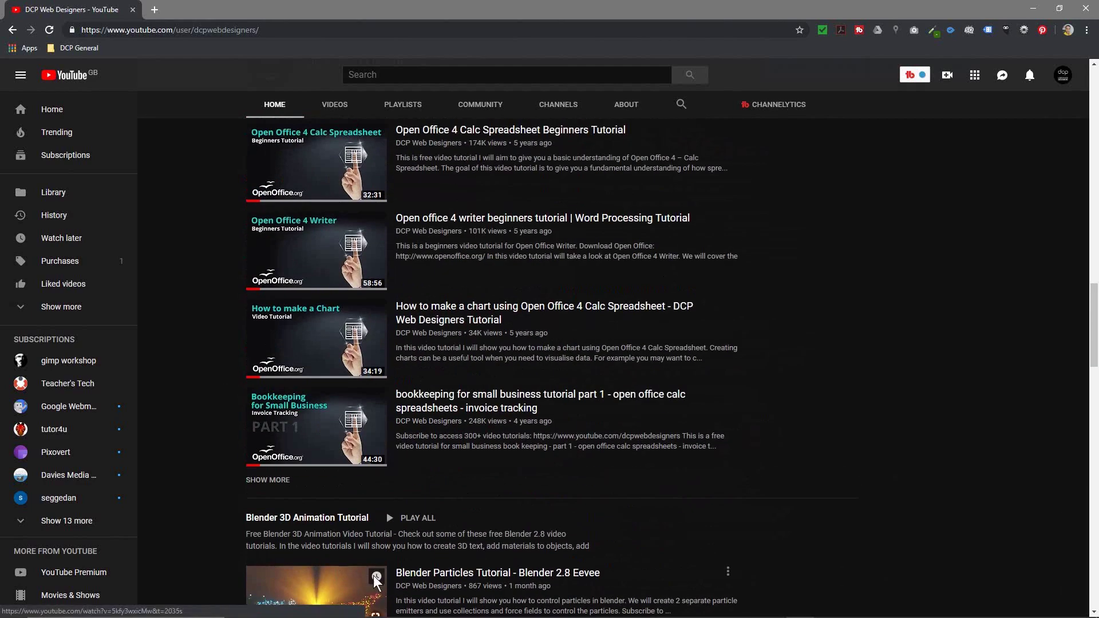
- Reopen channel customisation and move Blender 3D Animation Tutorial above Open Office 4 Tutorials
{"action": "scroll", "coordinate": [336, 414], "scroll_direction": "up", "scroll_amount": 20}
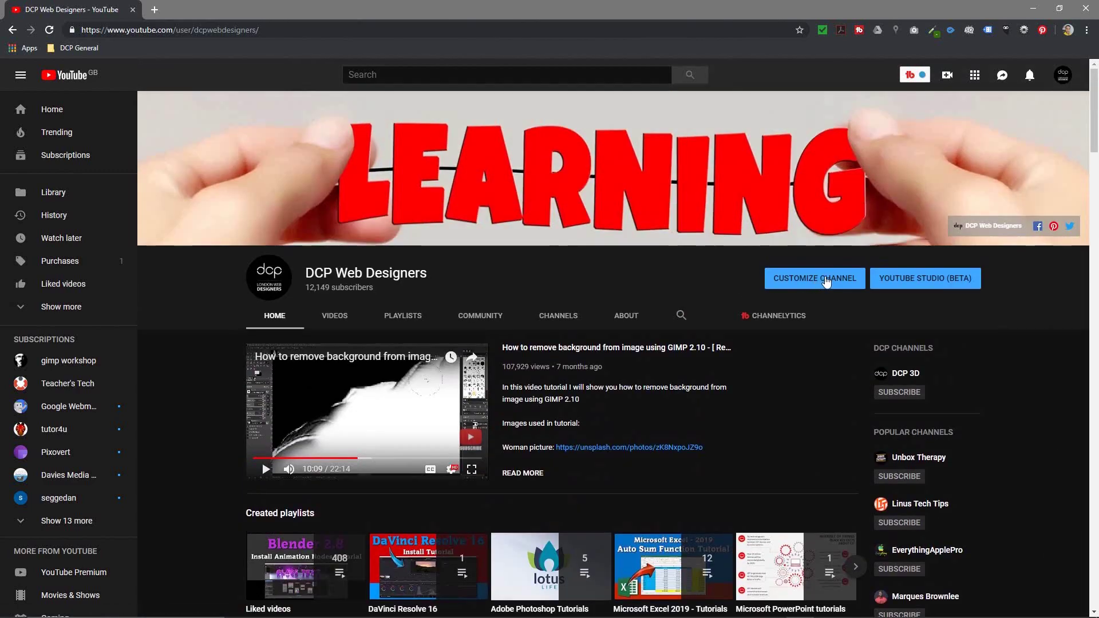
{"action": "left_click", "coordinate": [299, 395]}
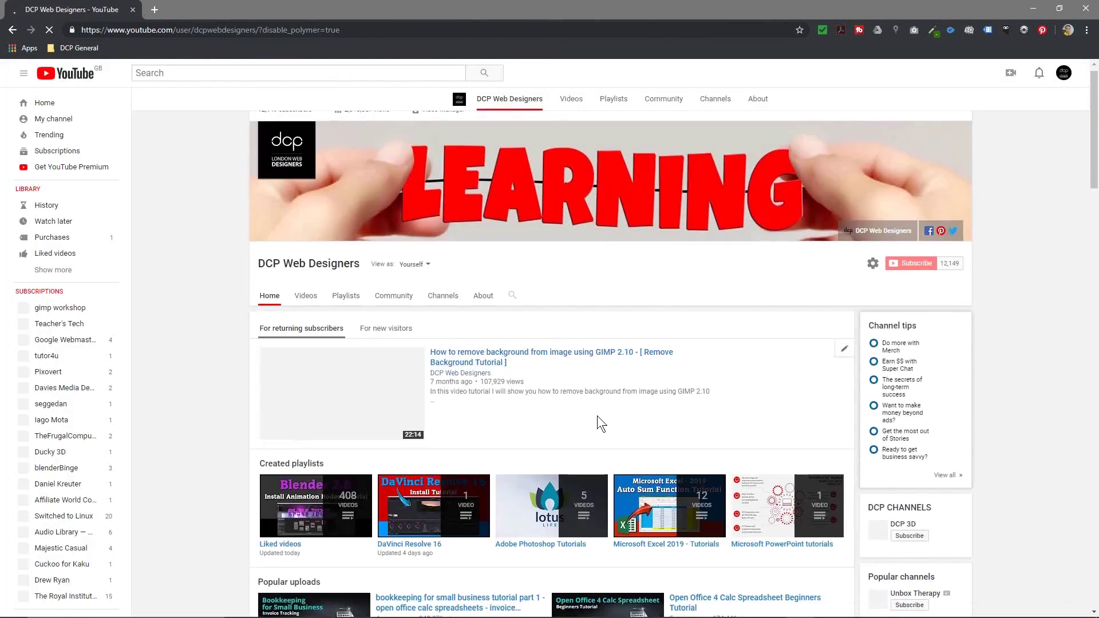
{"action": "scroll", "coordinate": [597, 401], "scroll_direction": "down", "scroll_amount": 15}
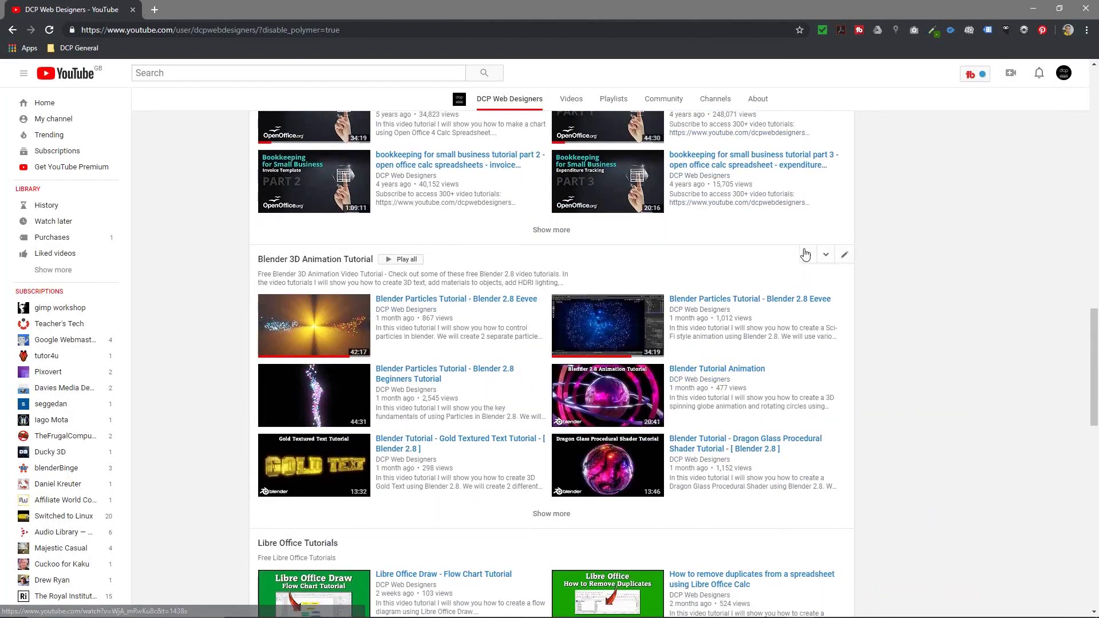
{"action": "left_click", "coordinate": [803, 252]}
{"action": "scroll", "coordinate": [383, 493], "scroll_direction": "up", "scroll_amount": 2}
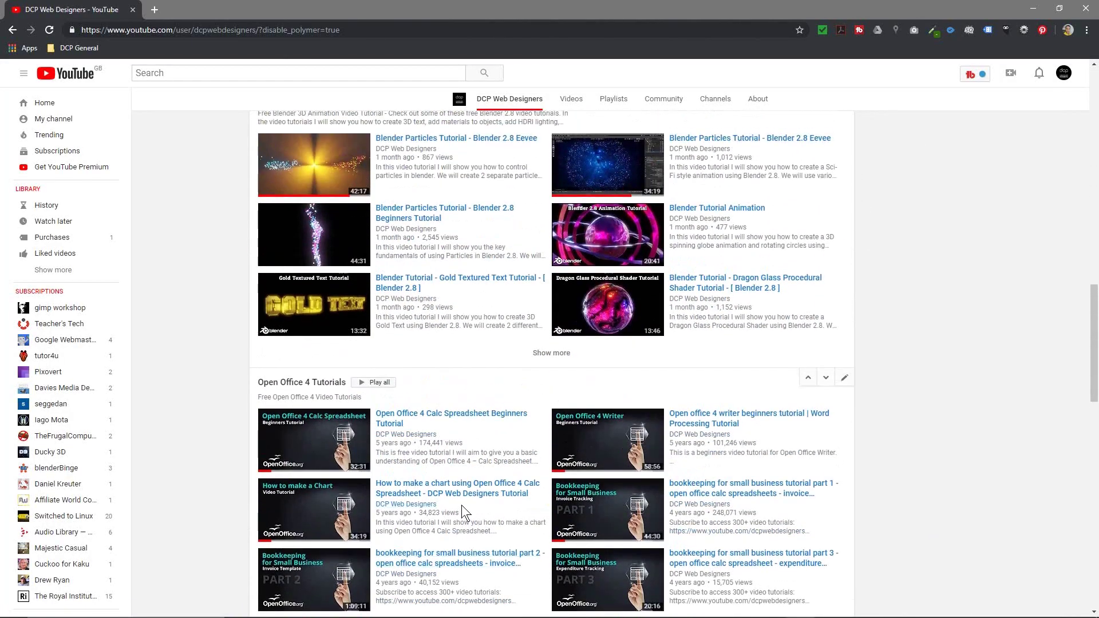
{"action": "scroll", "coordinate": [463, 512], "scroll_direction": "up", "scroll_amount": 15}
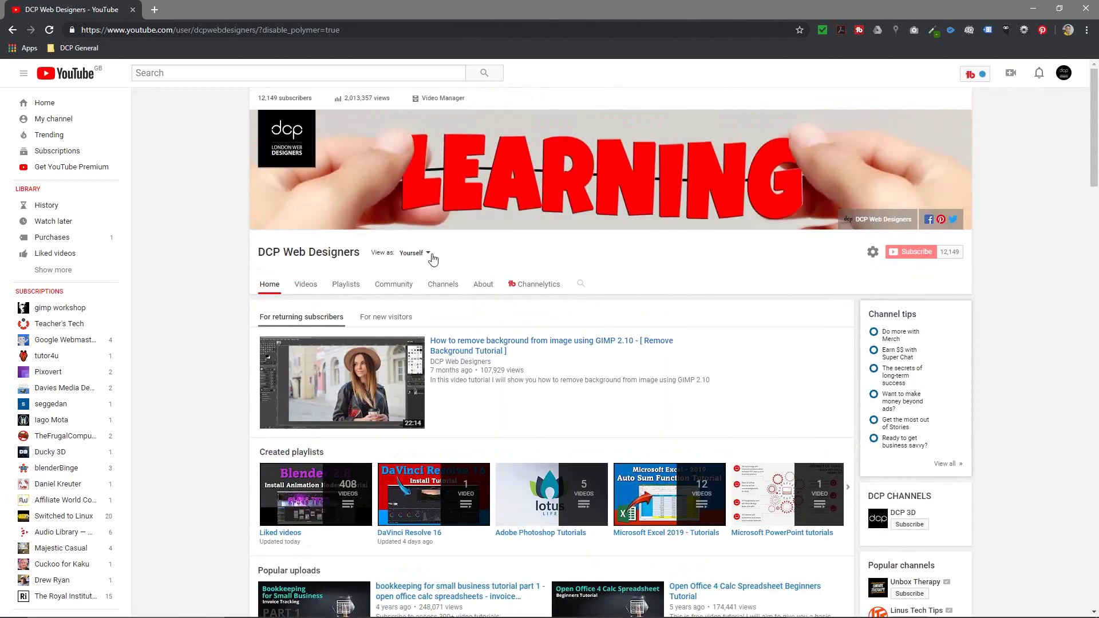
{"action": "scroll", "coordinate": [650, 461], "scroll_direction": "down", "scroll_amount": 7}
{"action": "scroll", "coordinate": [616, 413], "scroll_direction": "up", "scroll_amount": 4}
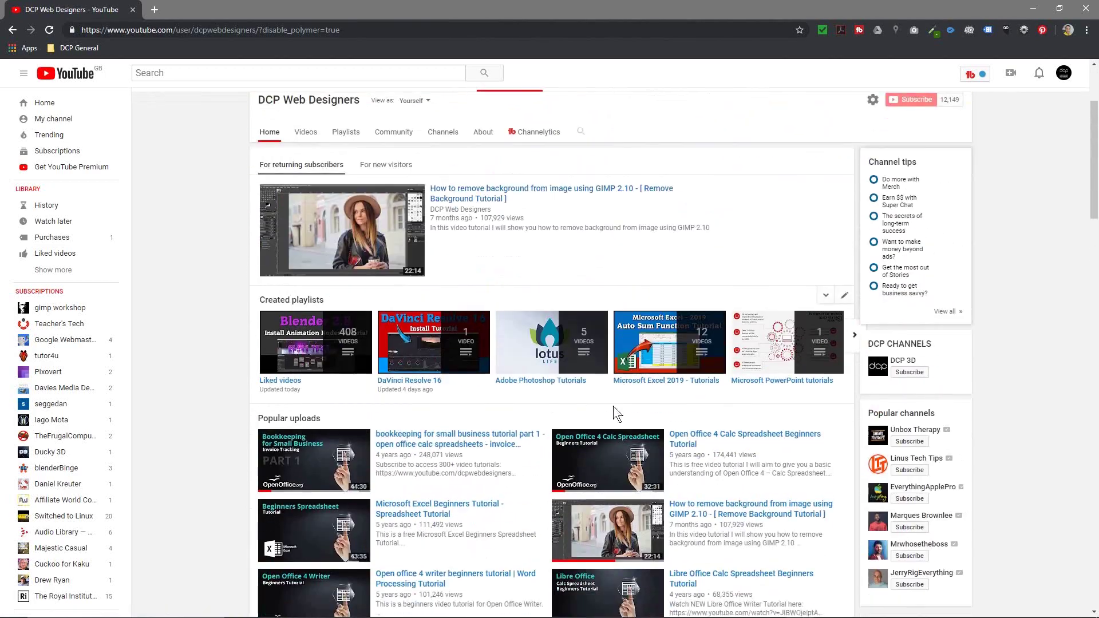
{"action": "scroll", "coordinate": [616, 414], "scroll_direction": "up", "scroll_amount": 3}
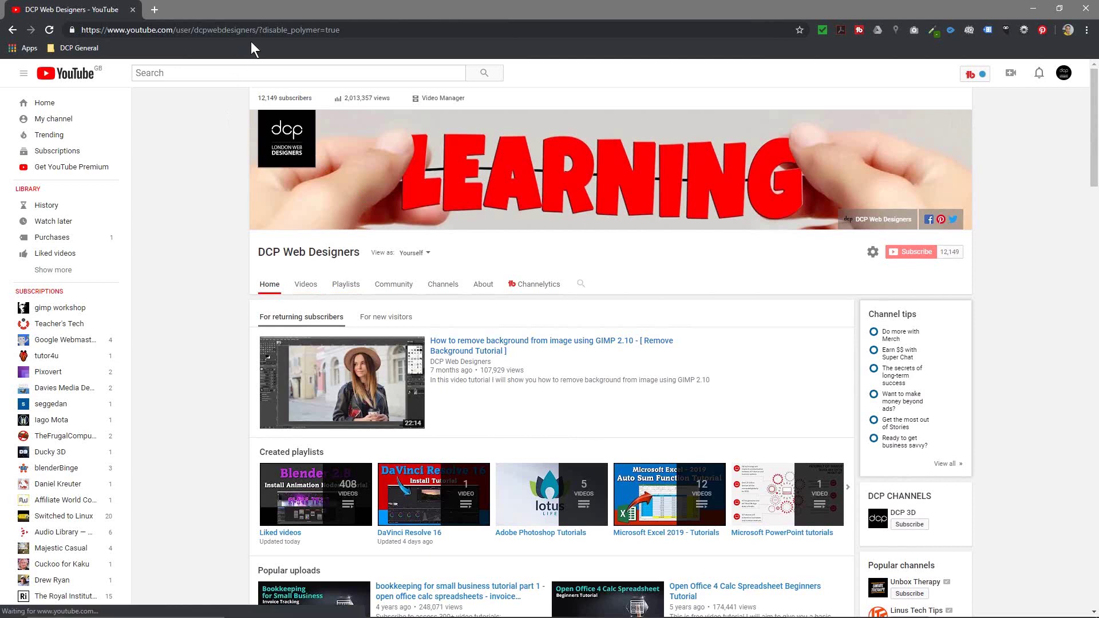
- Remove '/?disable_polymer=true' from the channel URL and reload the page in the regular layout
{"action": "left_click_drag", "start_coordinate": [262, 32], "coordinate": [438, 41]}
{"action": "key", "text": "BackSpace"}
{"action": "key", "text": "Return"}
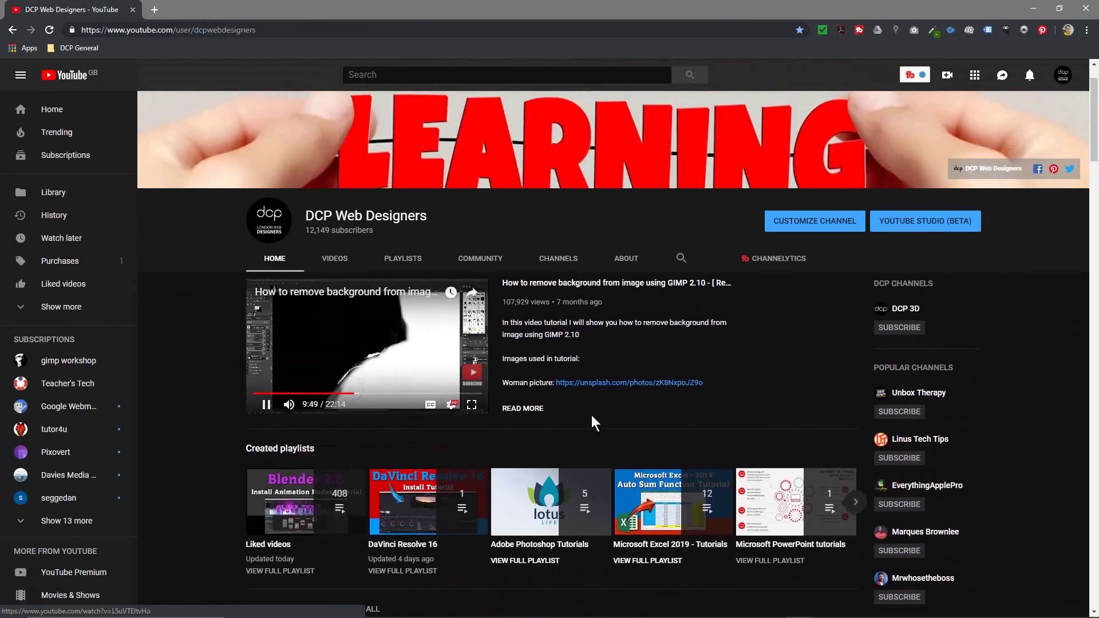
- Scroll through the homepage to verify Created playlists, Popular uploads, GIMP, Blender, then Open Office order
{"action": "scroll", "coordinate": [592, 415], "scroll_direction": "down", "scroll_amount": 4}
{"action": "scroll", "coordinate": [510, 373], "scroll_direction": "down", "scroll_amount": 4}
{"action": "scroll", "coordinate": [455, 269], "scroll_direction": "down", "scroll_amount": 5}
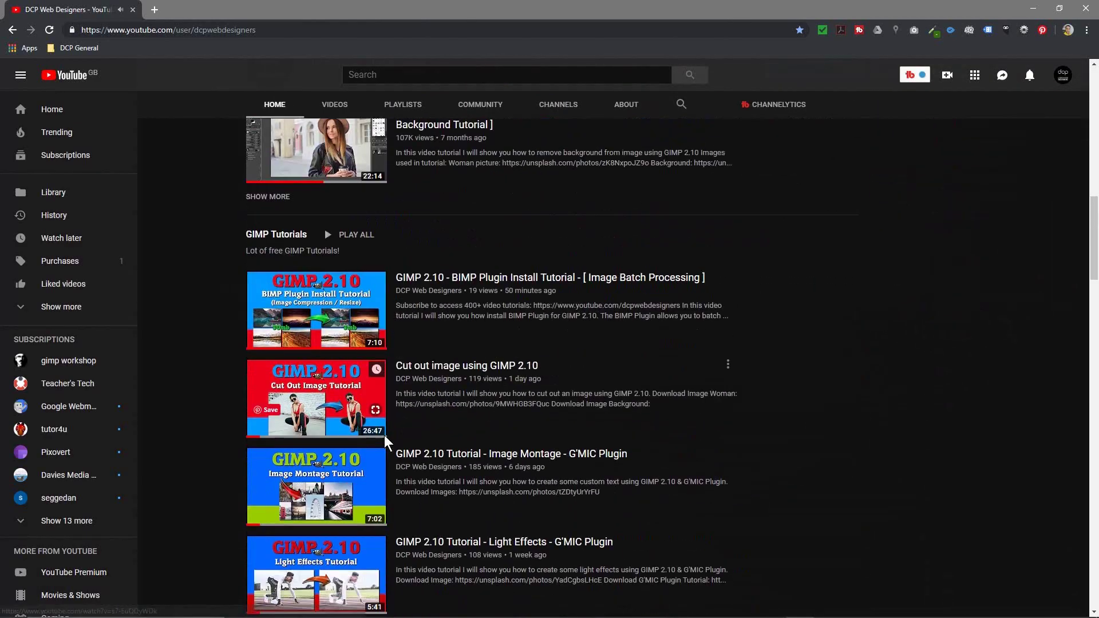
{"action": "scroll", "coordinate": [457, 344], "scroll_direction": "up", "scroll_amount": 12}
{"action": "scroll", "coordinate": [371, 318], "scroll_direction": "down", "scroll_amount": 20}
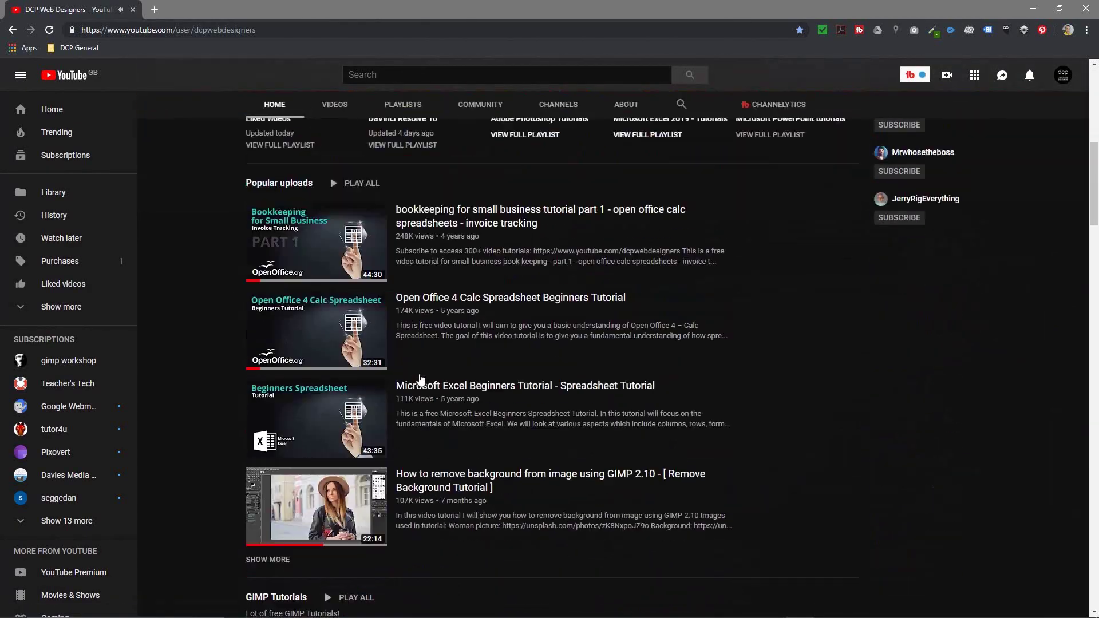
{"action": "scroll", "coordinate": [467, 407], "scroll_direction": "down", "scroll_amount": 20}
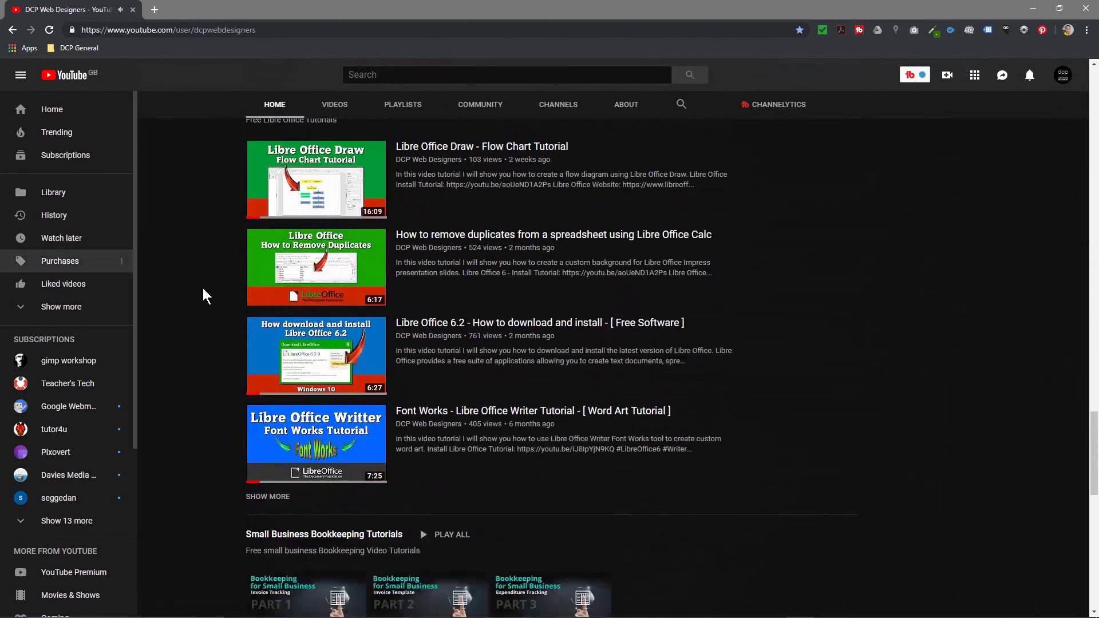
{"action": "scroll", "coordinate": [485, 343], "scroll_direction": "up", "scroll_amount": 20}
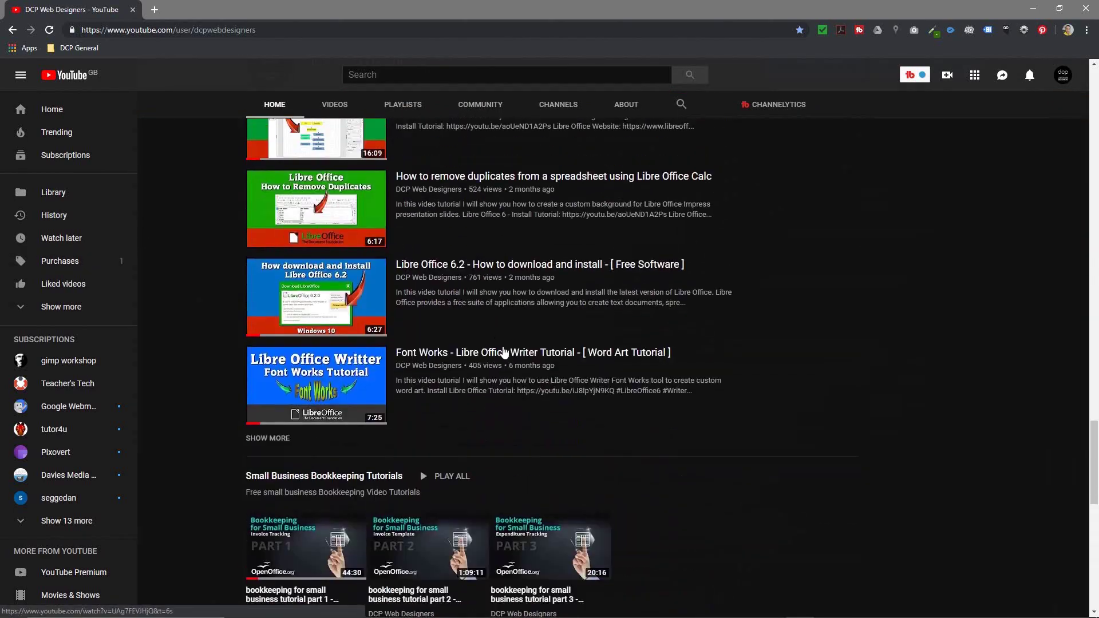
{"action": "scroll", "coordinate": [603, 383], "scroll_direction": "up", "scroll_amount": 8}
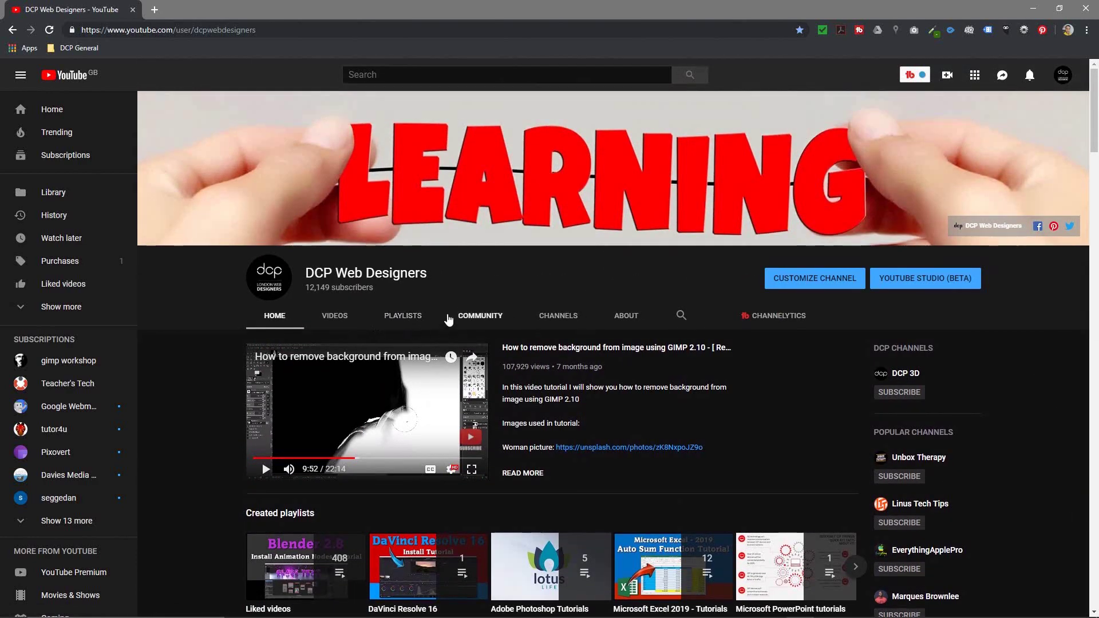
{"action": "scroll", "coordinate": [650, 404], "scroll_direction": "down", "scroll_amount": 8}
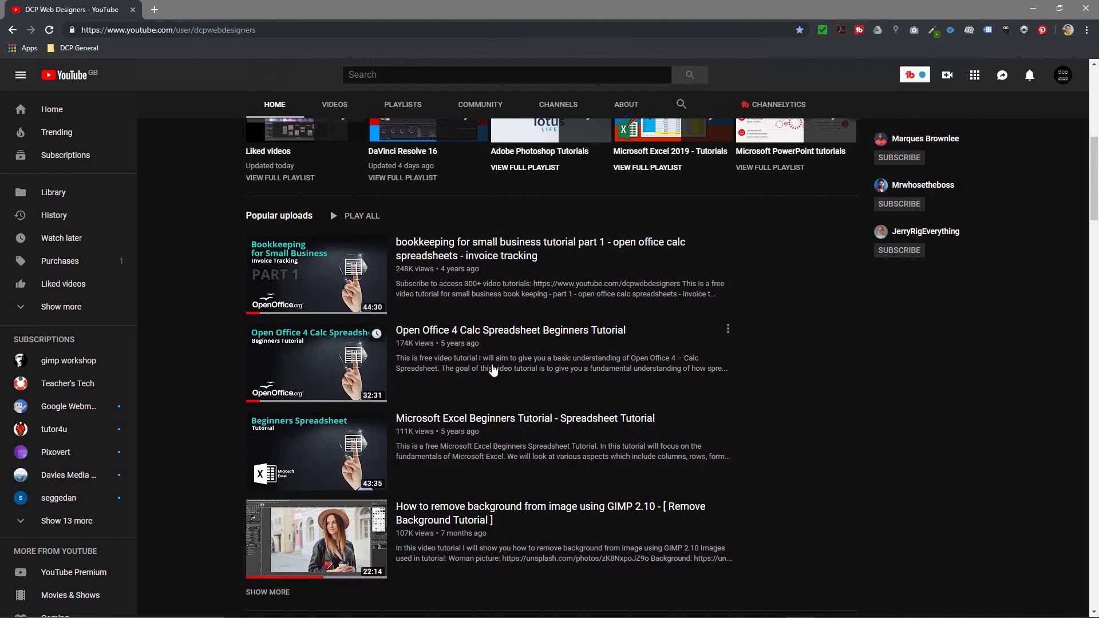
{"action": "scroll", "coordinate": [493, 370], "scroll_direction": "up", "scroll_amount": 4}
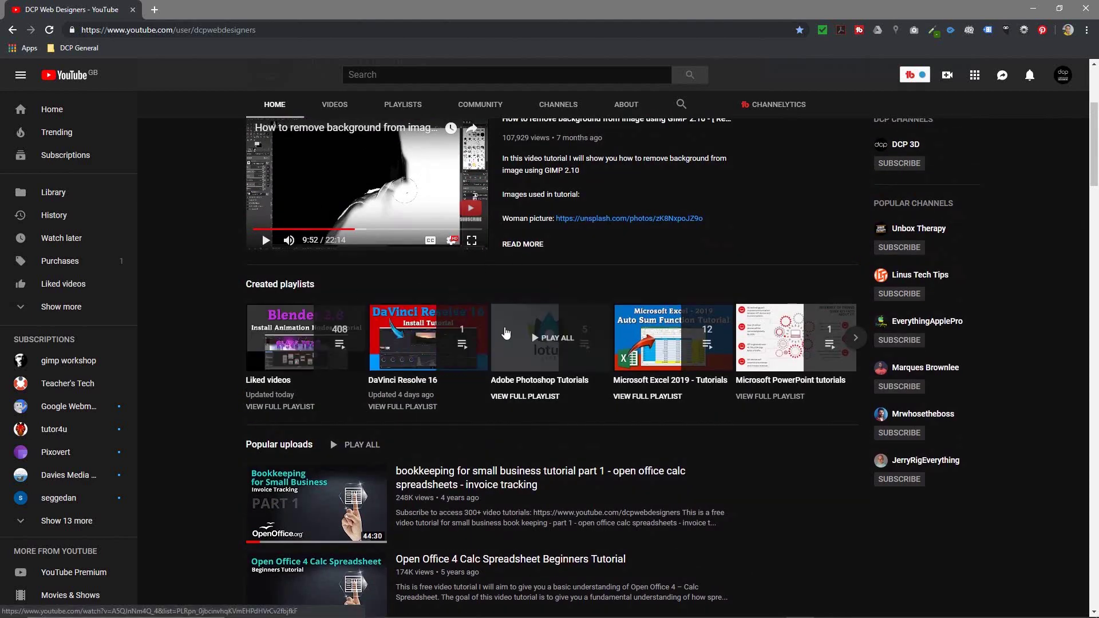
{"action": "scroll", "coordinate": [505, 328], "scroll_direction": "up", "scroll_amount": 4}
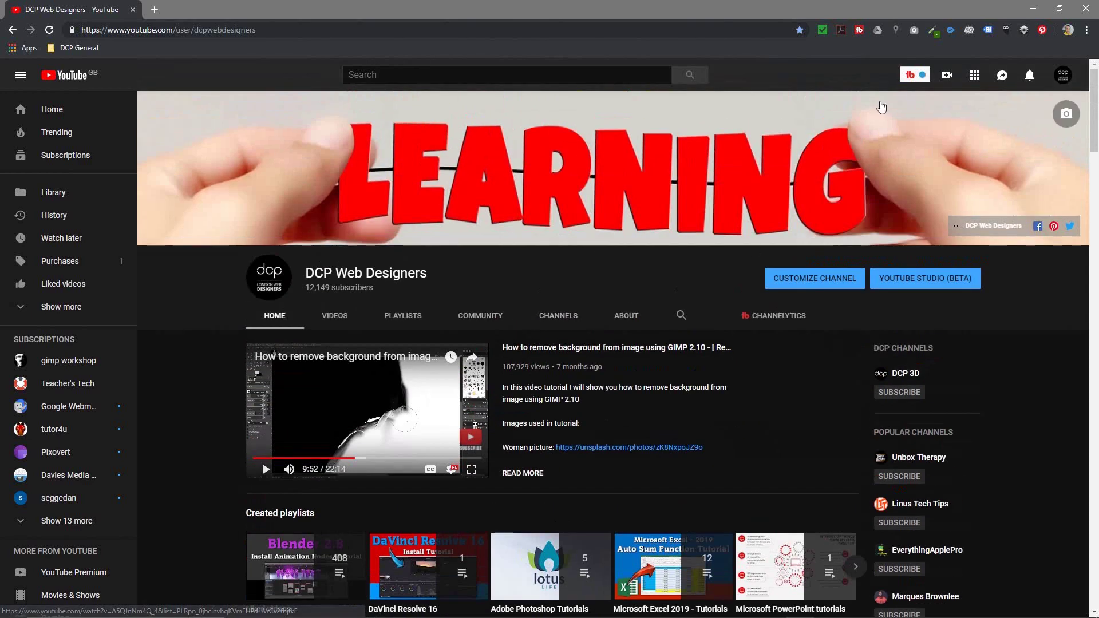